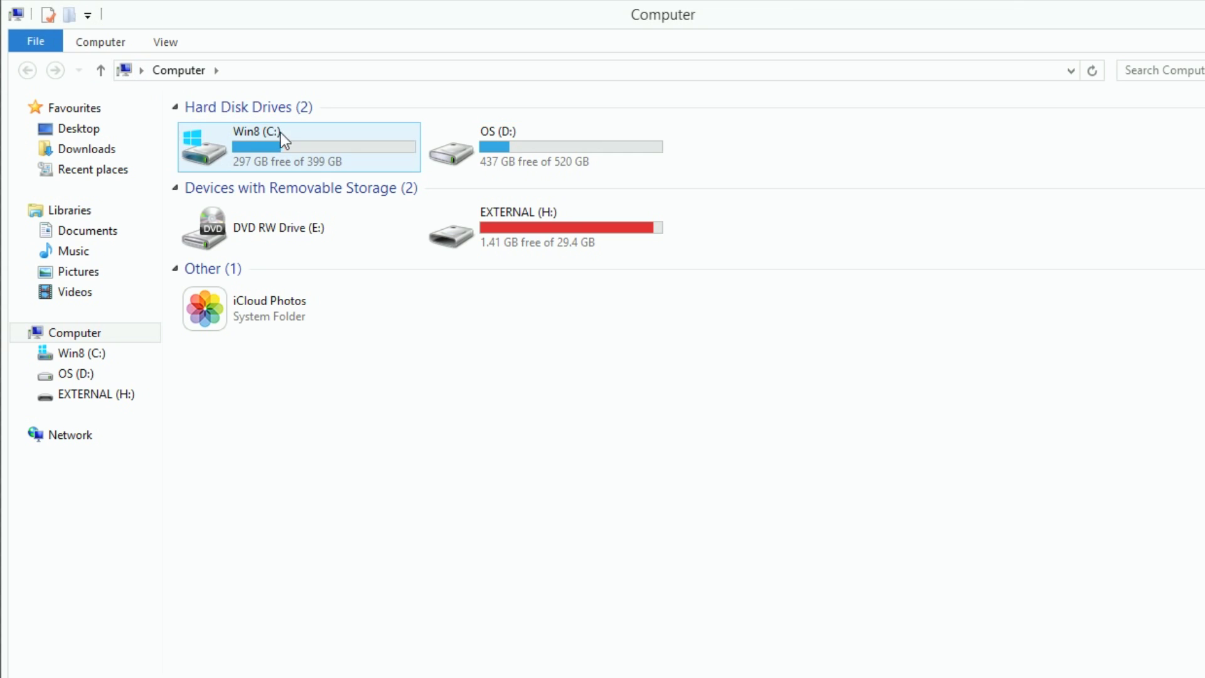
- Browse C: > Users > user folder > My Documents > Native Instruments and select the Traktor 2.7.3 folder
{"action": "double_click", "coordinate": [289, 135]}
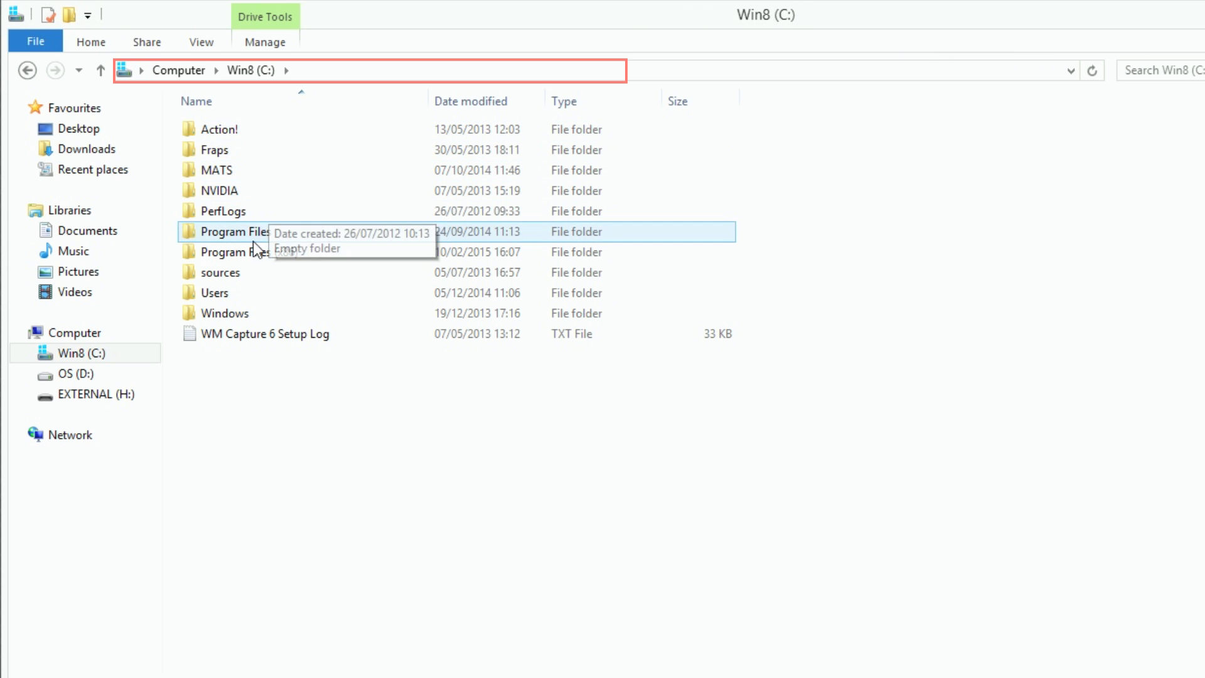
{"action": "double_click", "coordinate": [224, 292]}
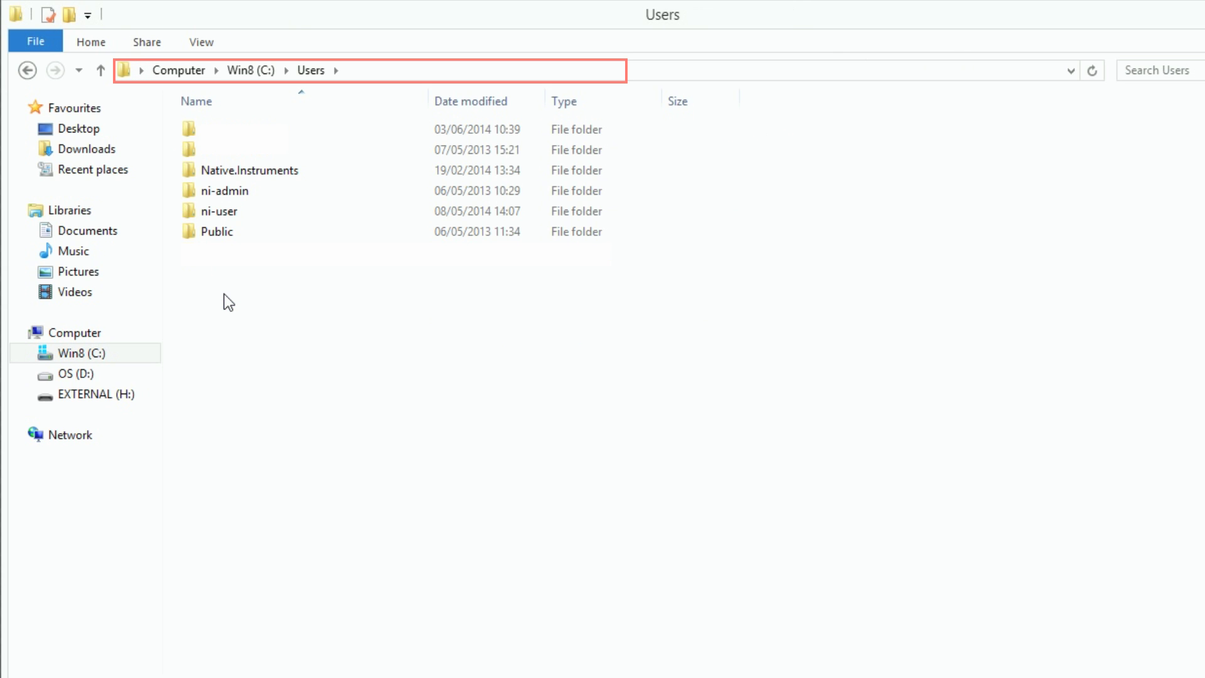
{"action": "double_click", "coordinate": [216, 213]}
{"action": "double_click", "coordinate": [228, 234]}
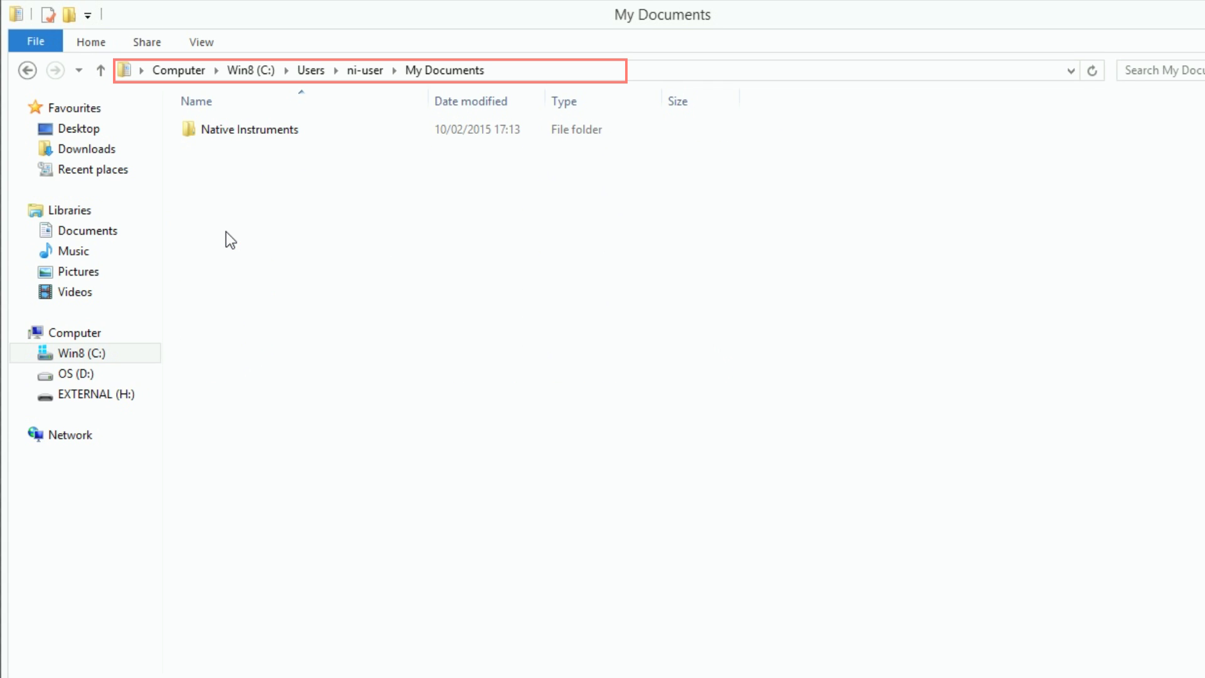
{"action": "double_click", "coordinate": [243, 132]}
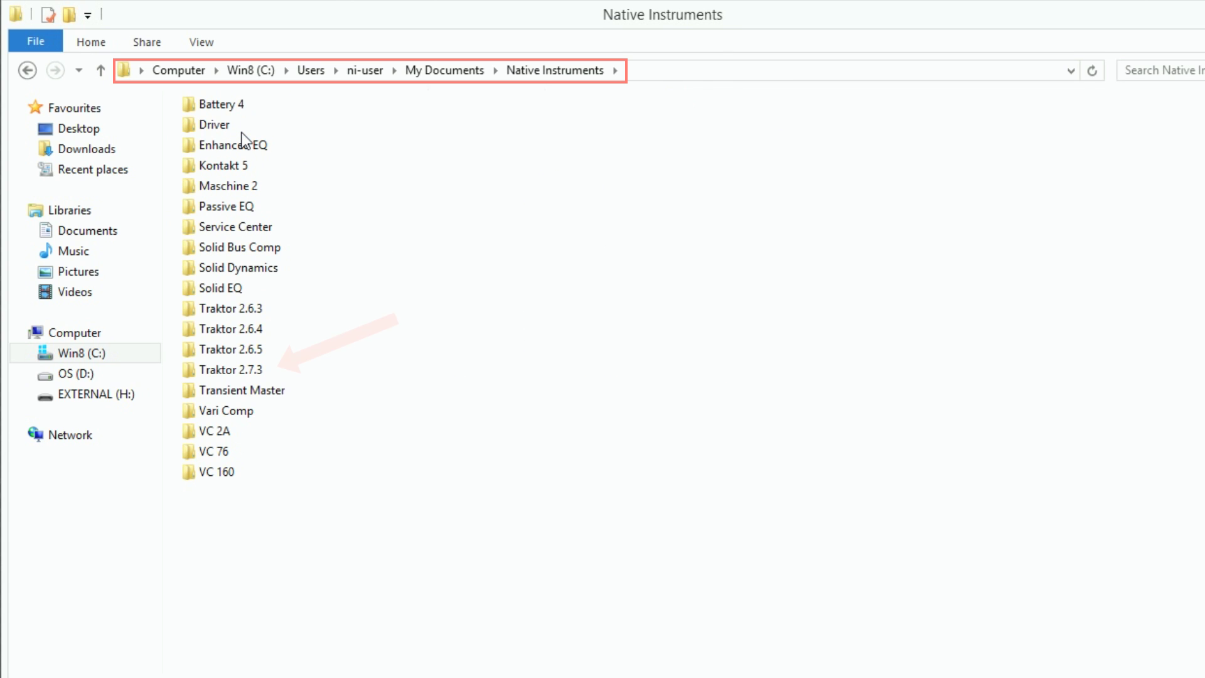
{"action": "left_click", "coordinate": [256, 371]}
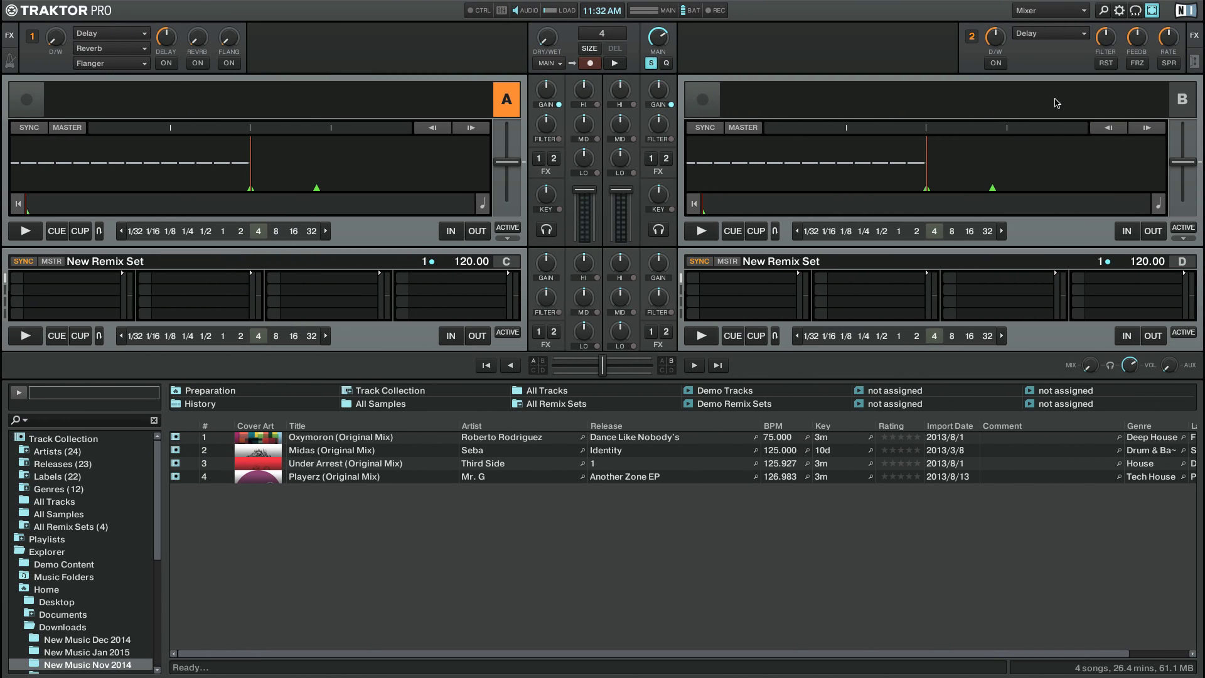
- In File Management preferences, browse the Root Dir to reveal its current folder path
{"action": "left_click", "coordinate": [1119, 11]}
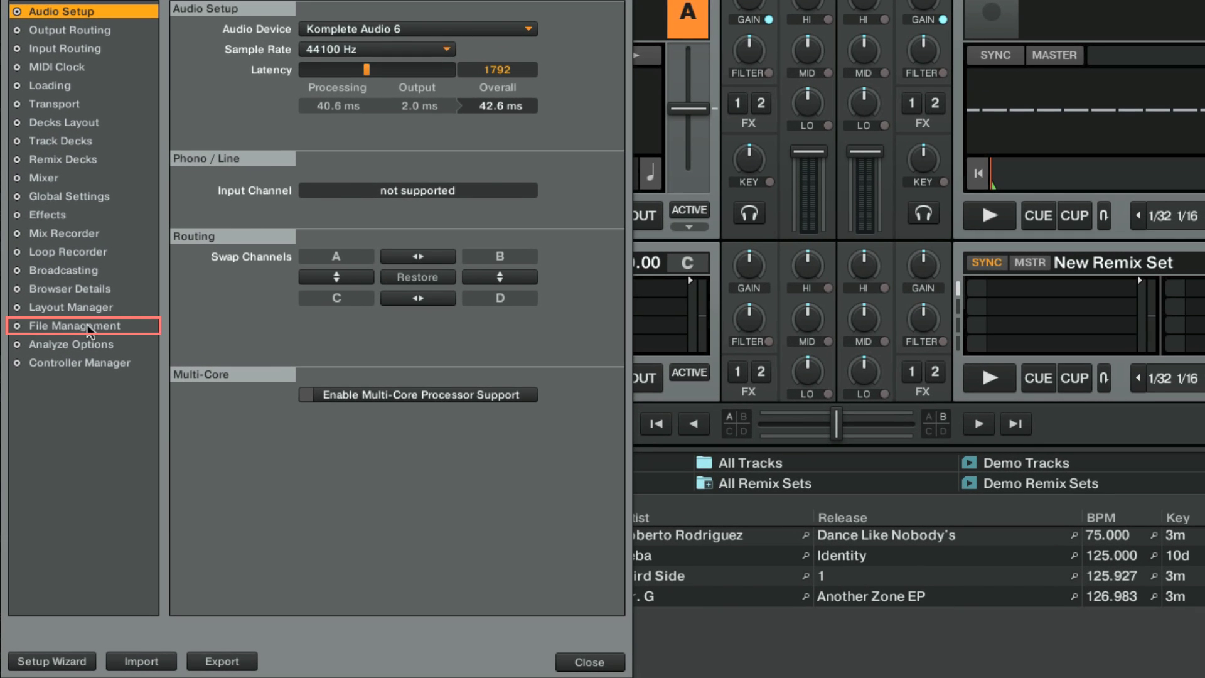
{"action": "left_click", "coordinate": [90, 327]}
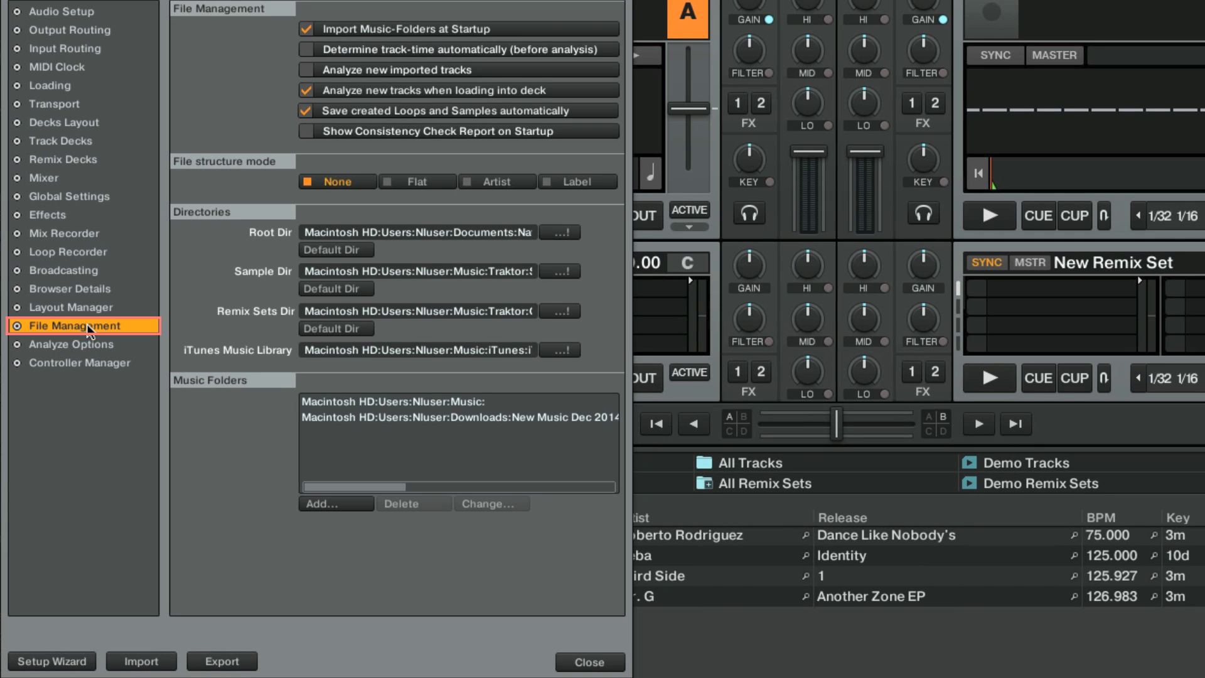
{"action": "left_click", "coordinate": [568, 234]}
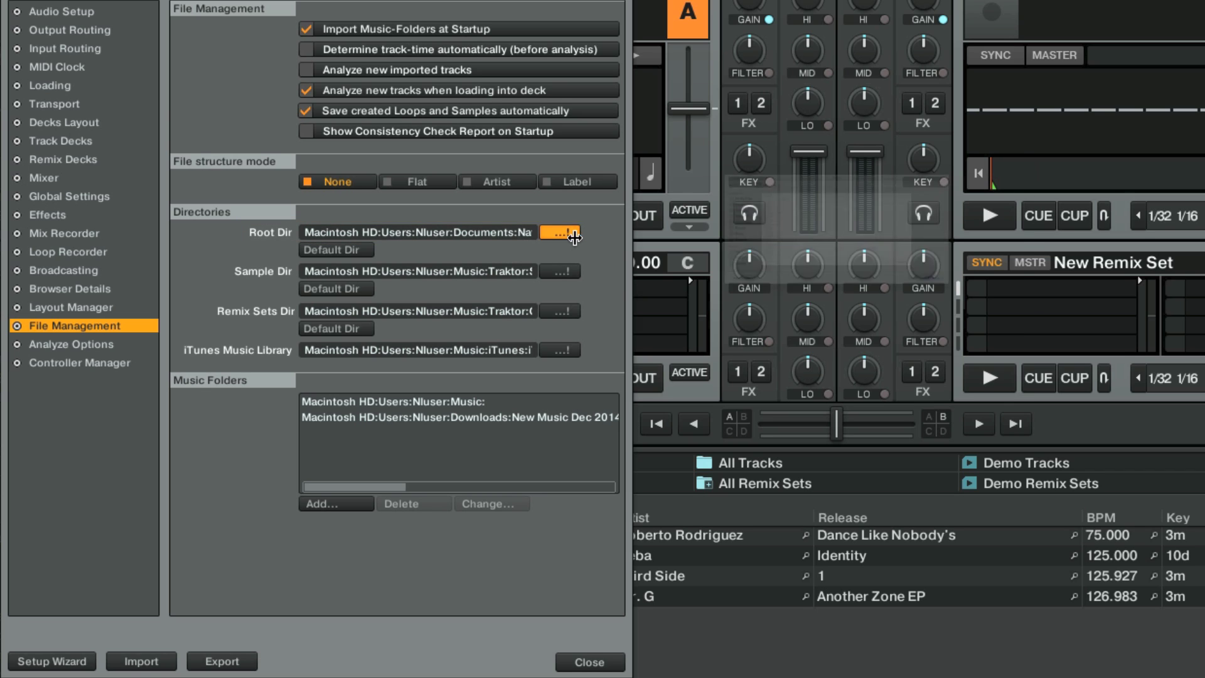
{"action": "left_click", "coordinate": [809, 56]}
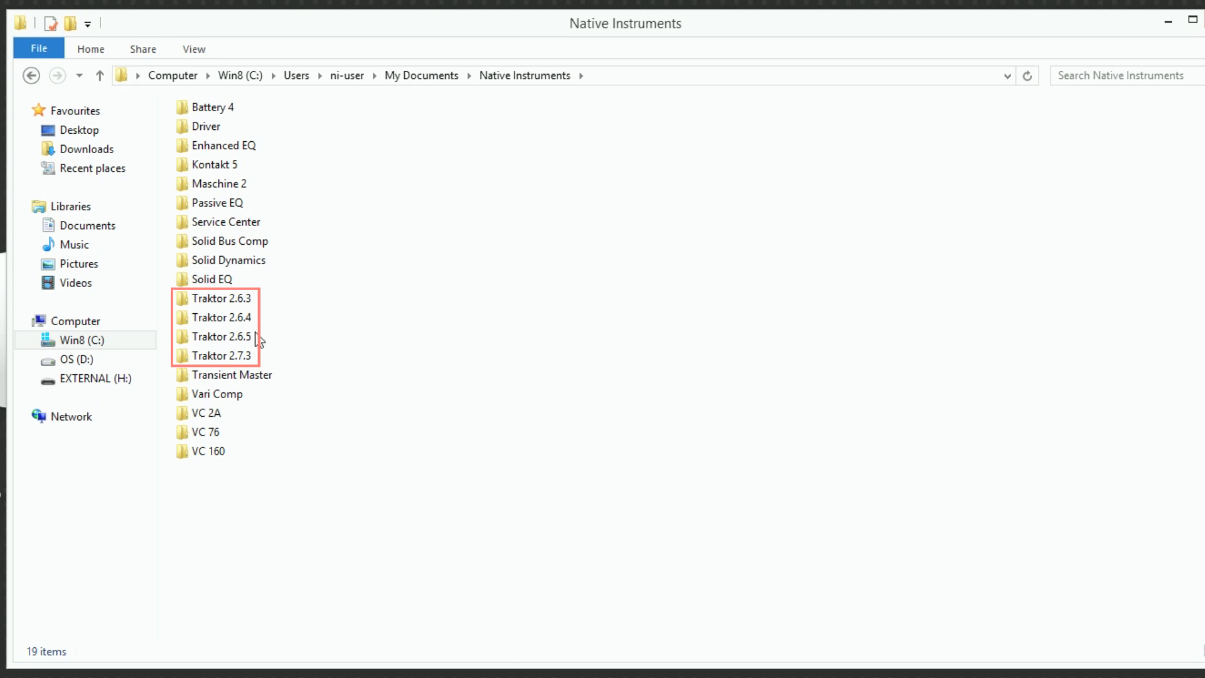
- Copy the Traktor 2.7.3 settings folder onto the EXTERNAL (H:) drive
{"action": "left_click", "coordinate": [236, 359]}
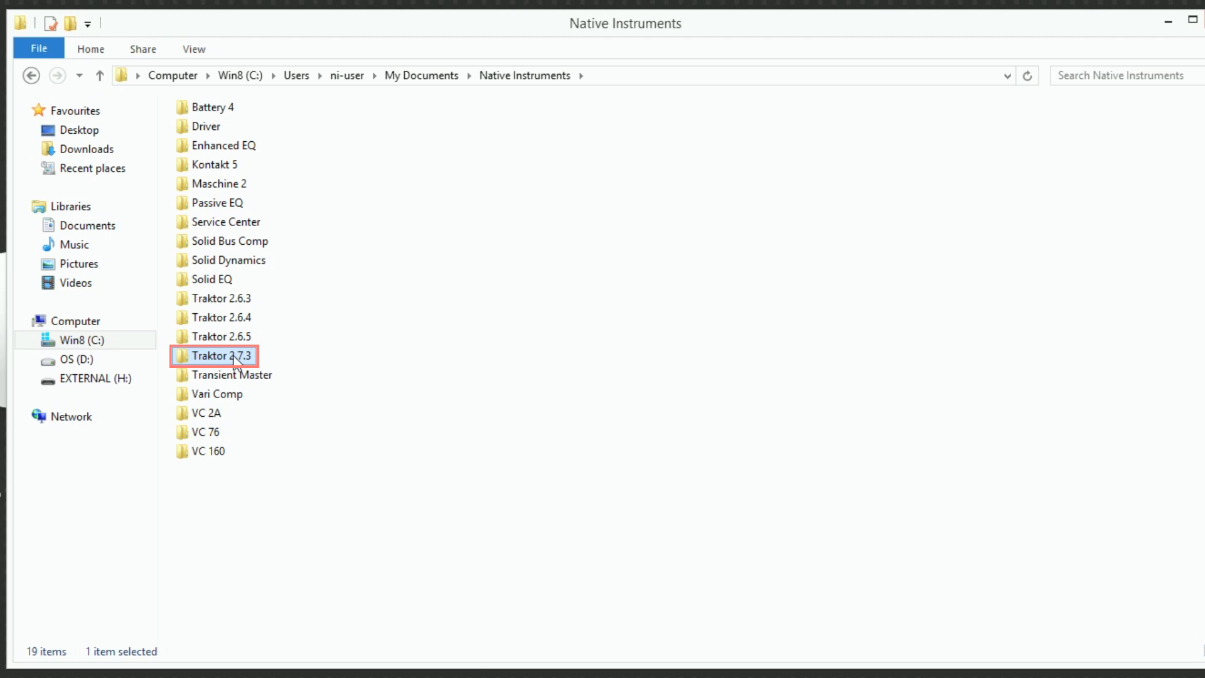
{"action": "right_click", "coordinate": [235, 360]}
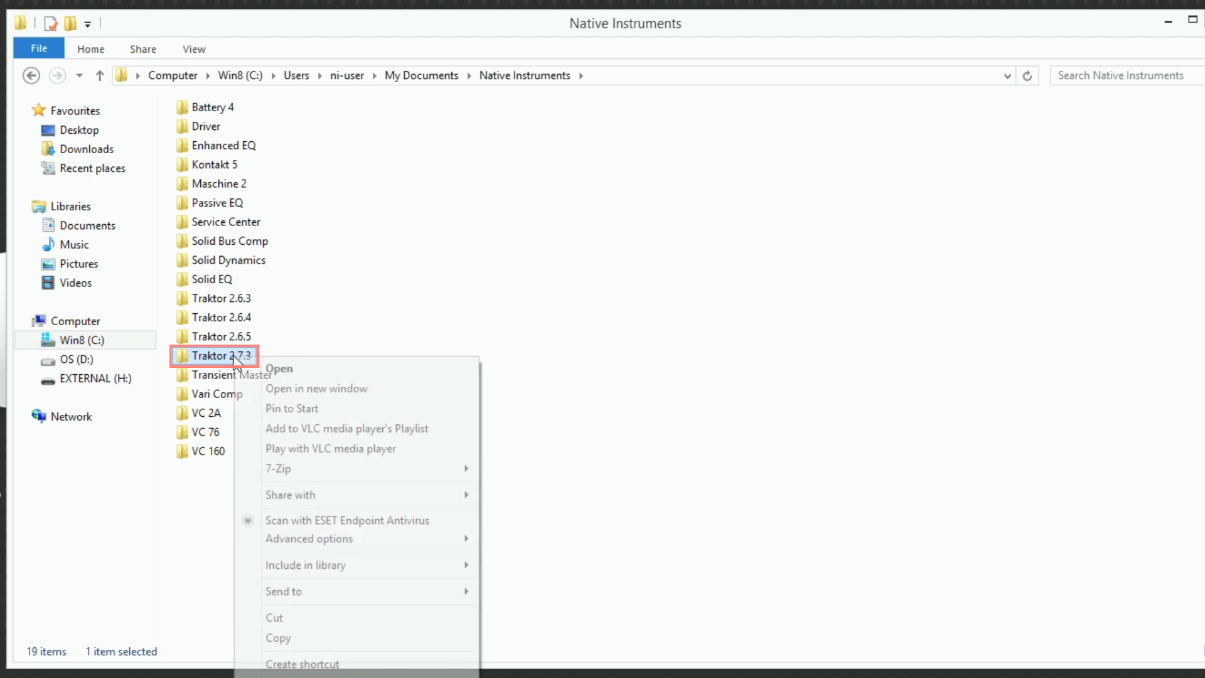
{"action": "left_click", "coordinate": [275, 638]}
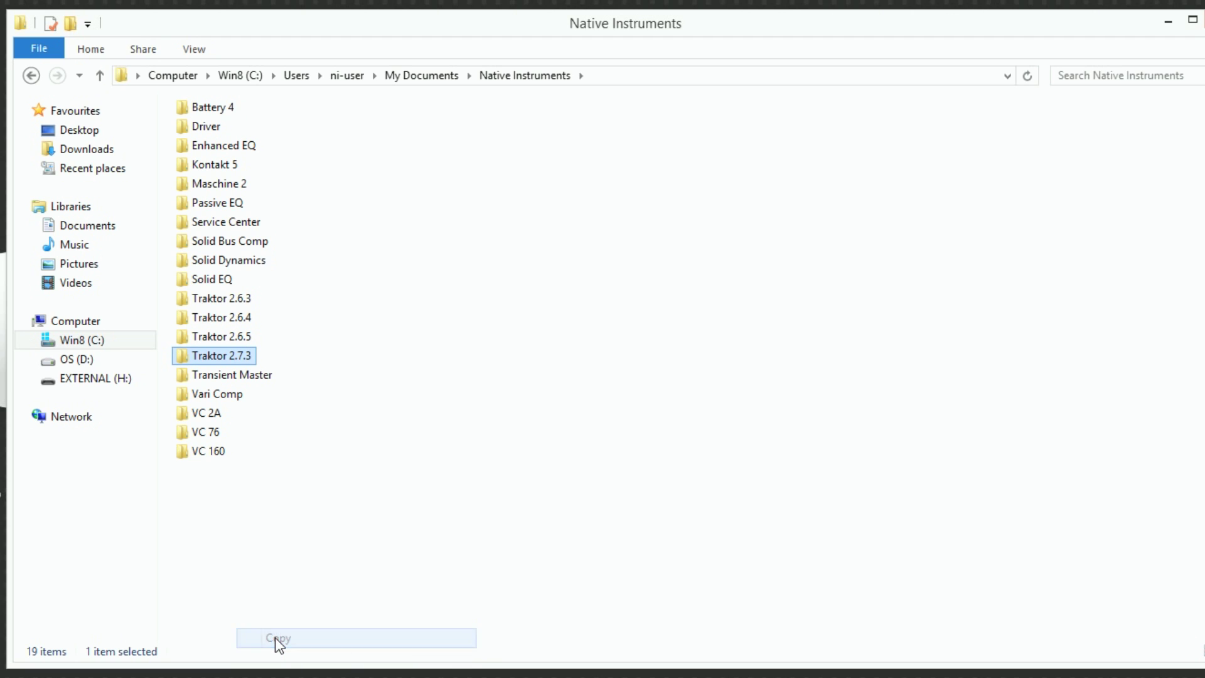
{"action": "left_click", "coordinate": [100, 378]}
{"action": "right_click", "coordinate": [274, 206]}
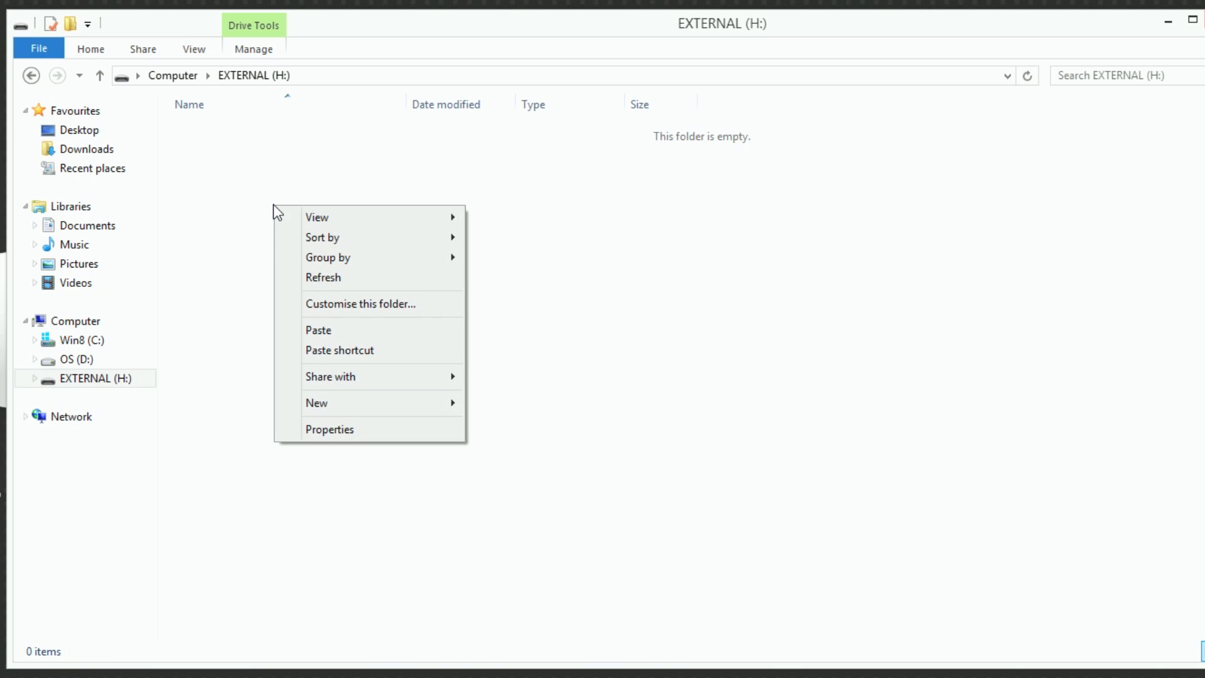
{"action": "left_click", "coordinate": [342, 329]}
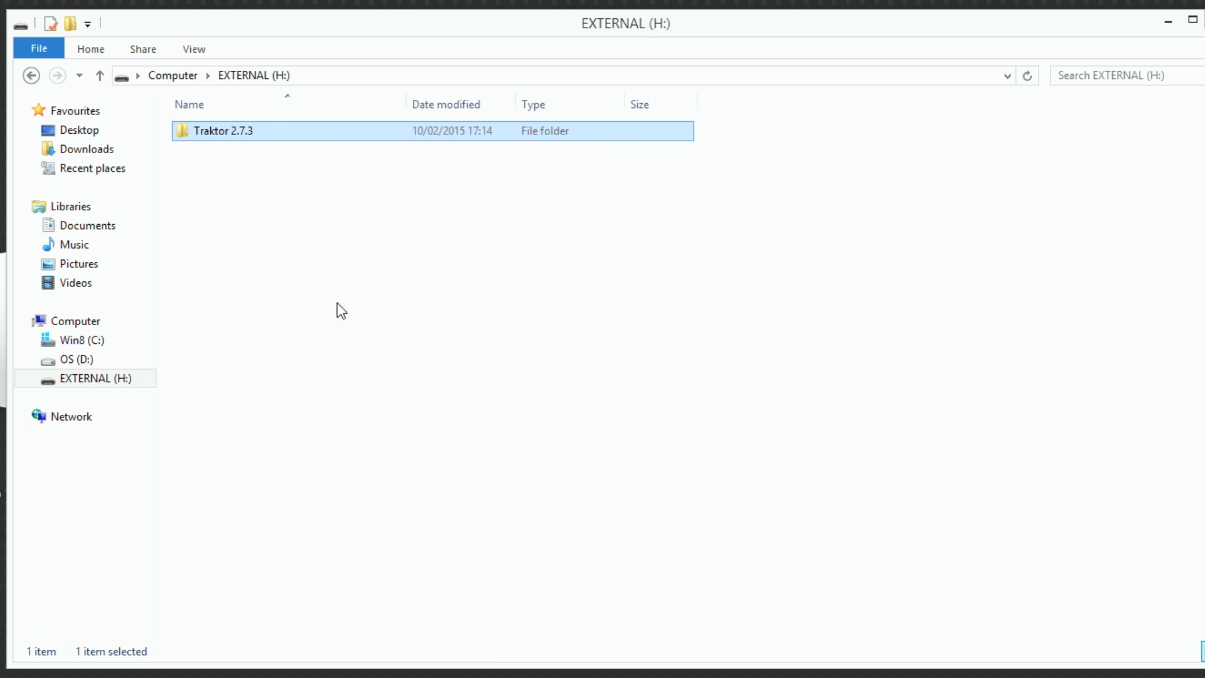
- Create an empty folder named 'Music Files' on EXTERNAL (H:)
{"action": "right_click", "coordinate": [262, 180]}
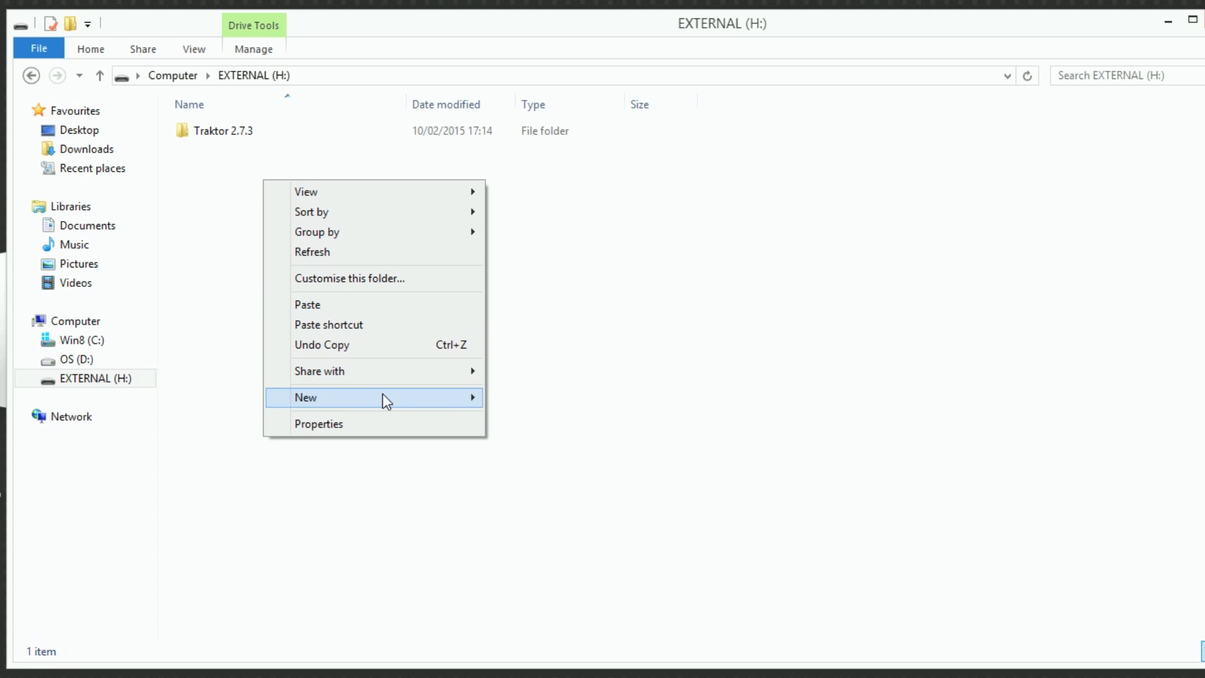
{"action": "mouse_move", "coordinate": [382, 394]}
{"action": "left_click", "coordinate": [505, 397]}
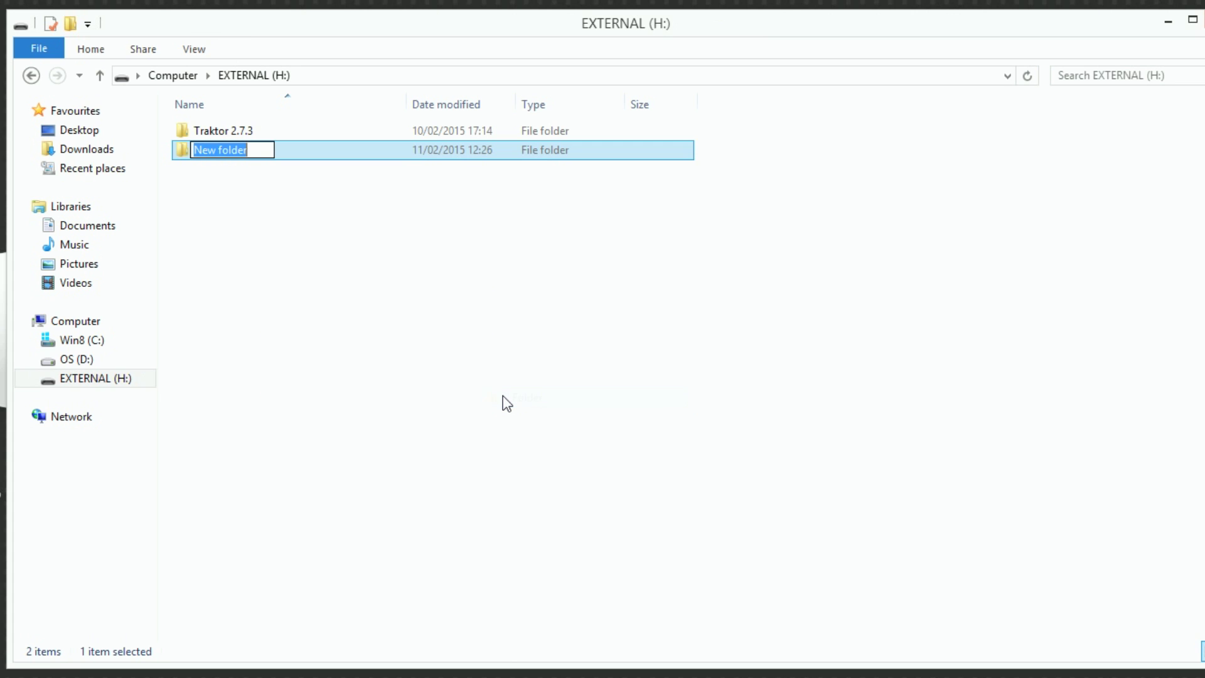
{"action": "type", "text": "Music Files"}
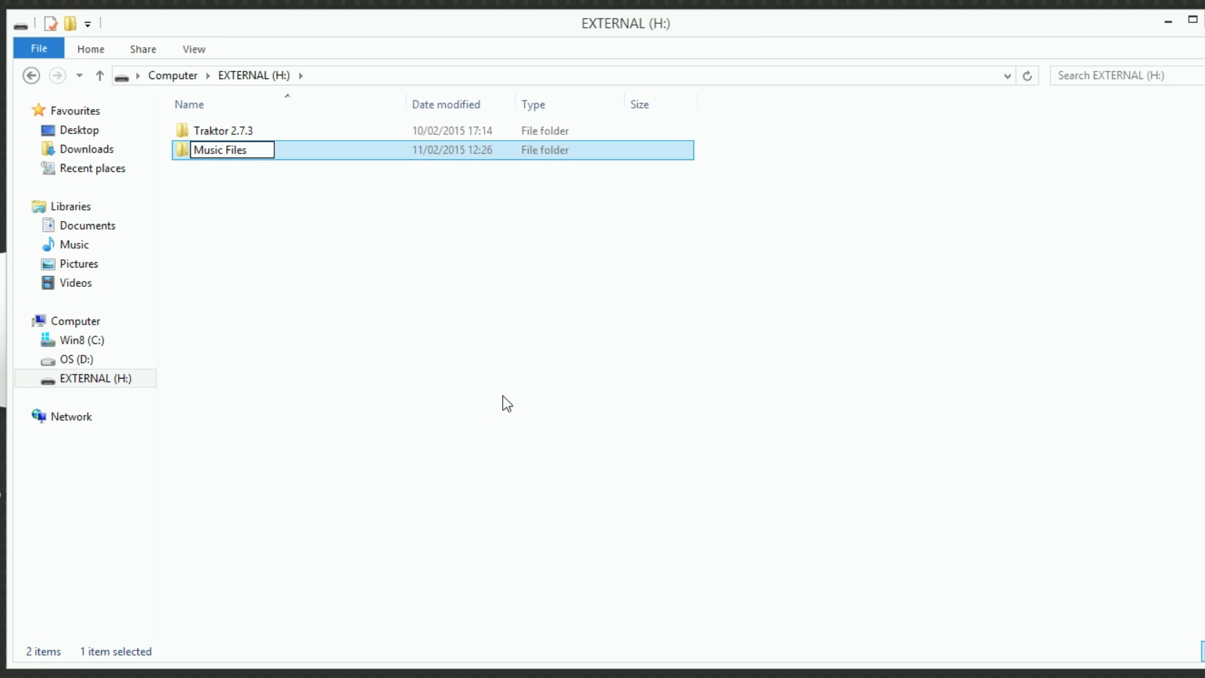
{"action": "key", "text": "Return"}
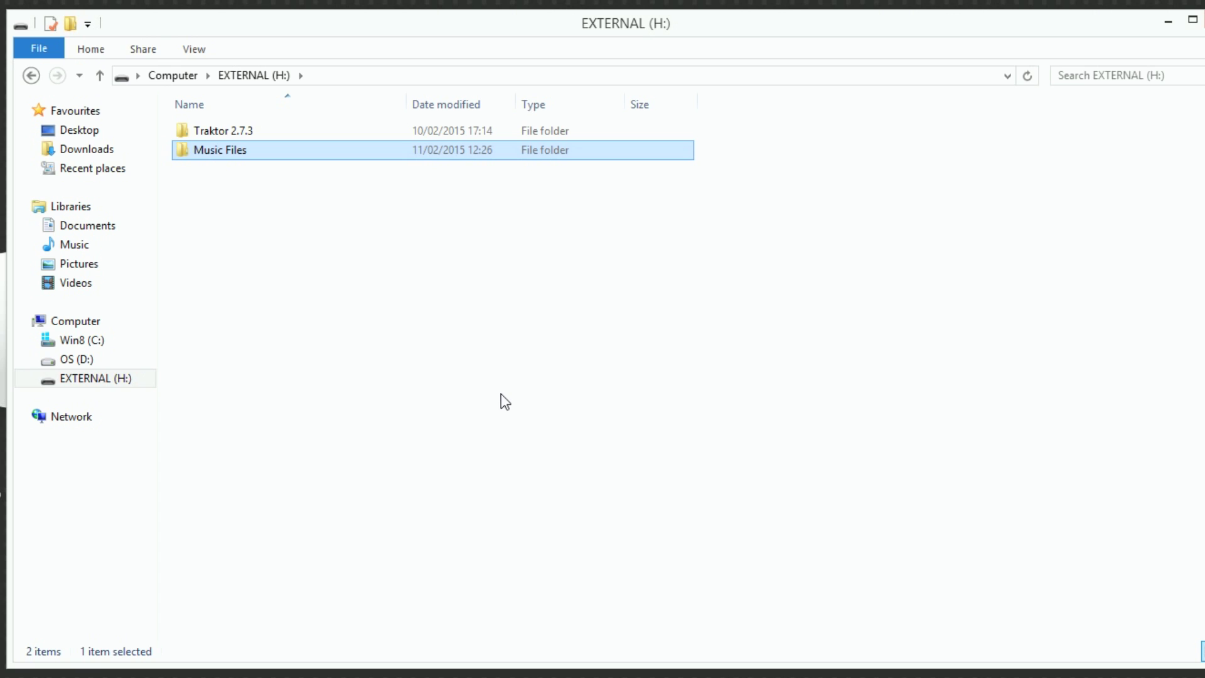
{"action": "left_click", "coordinate": [84, 247]}
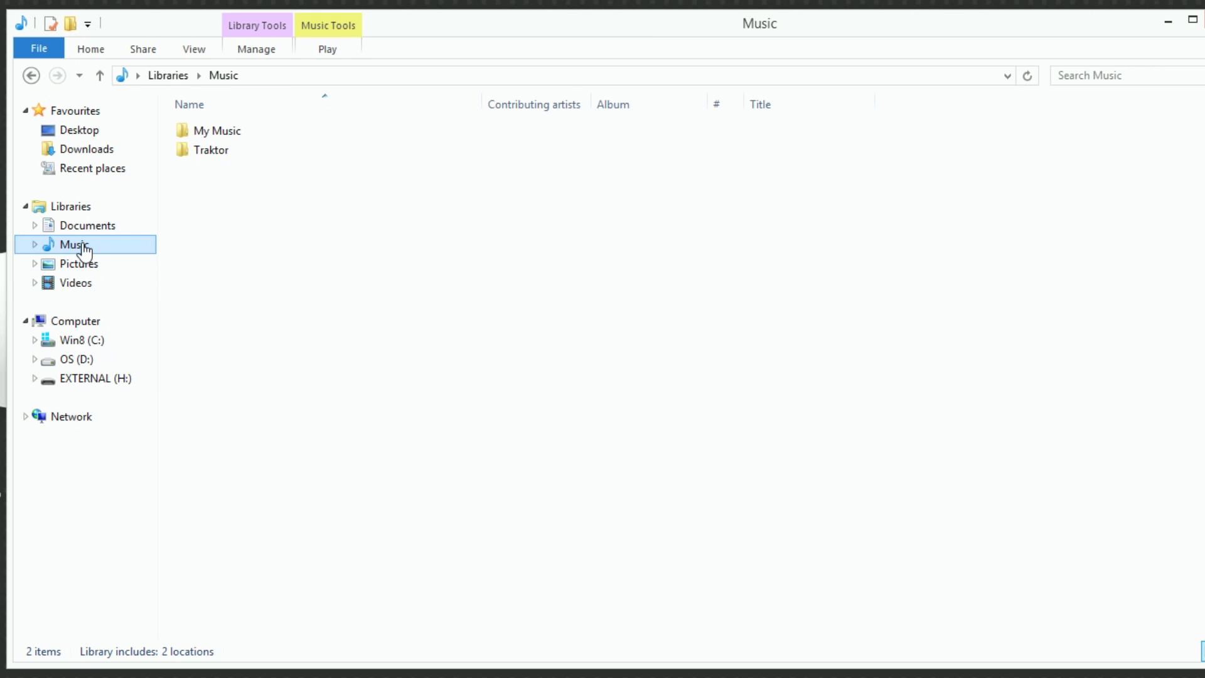
- Copy the Dub, Jungle and Techno folders and all tracks from My Music into H:\Music Files
{"action": "double_click", "coordinate": [208, 134]}
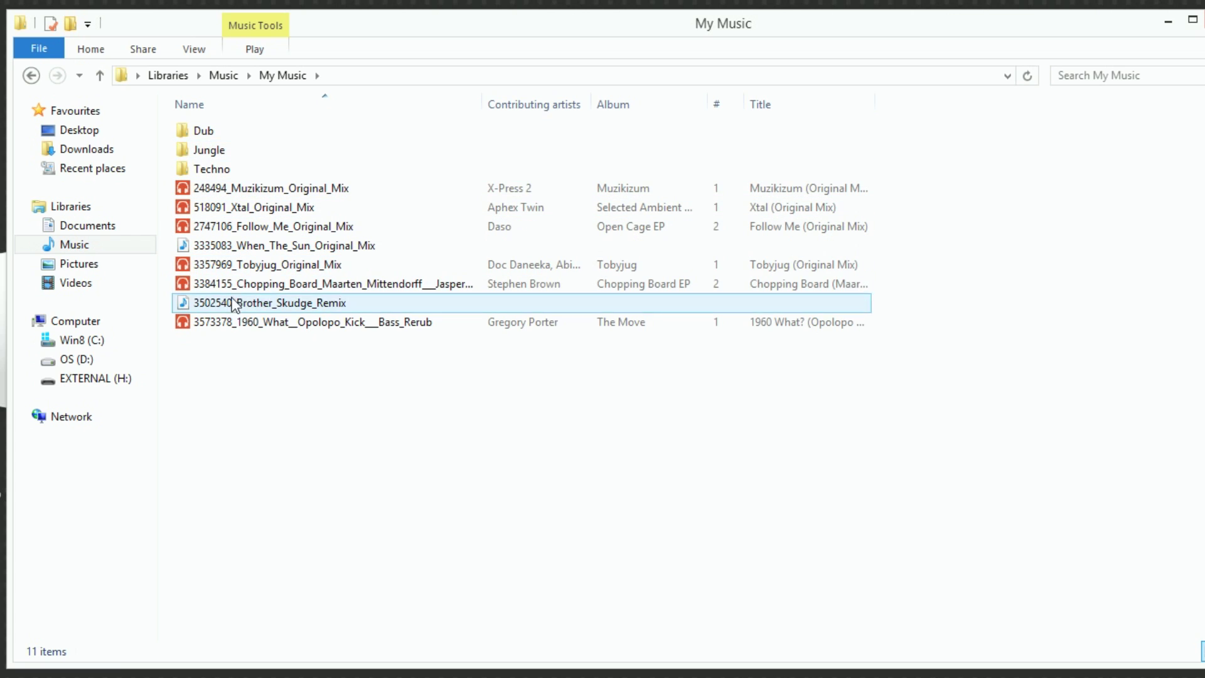
{"action": "left_click_drag", "start_coordinate": [222, 339], "coordinate": [199, 125]}
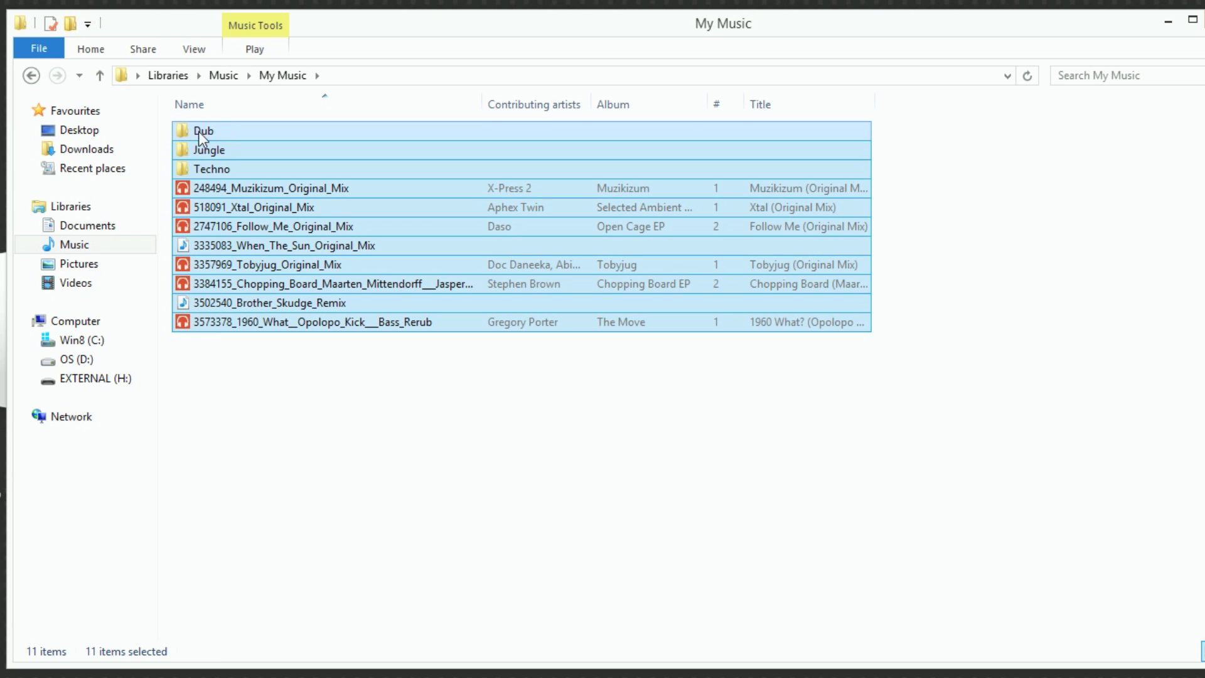
{"action": "right_click", "coordinate": [220, 232]}
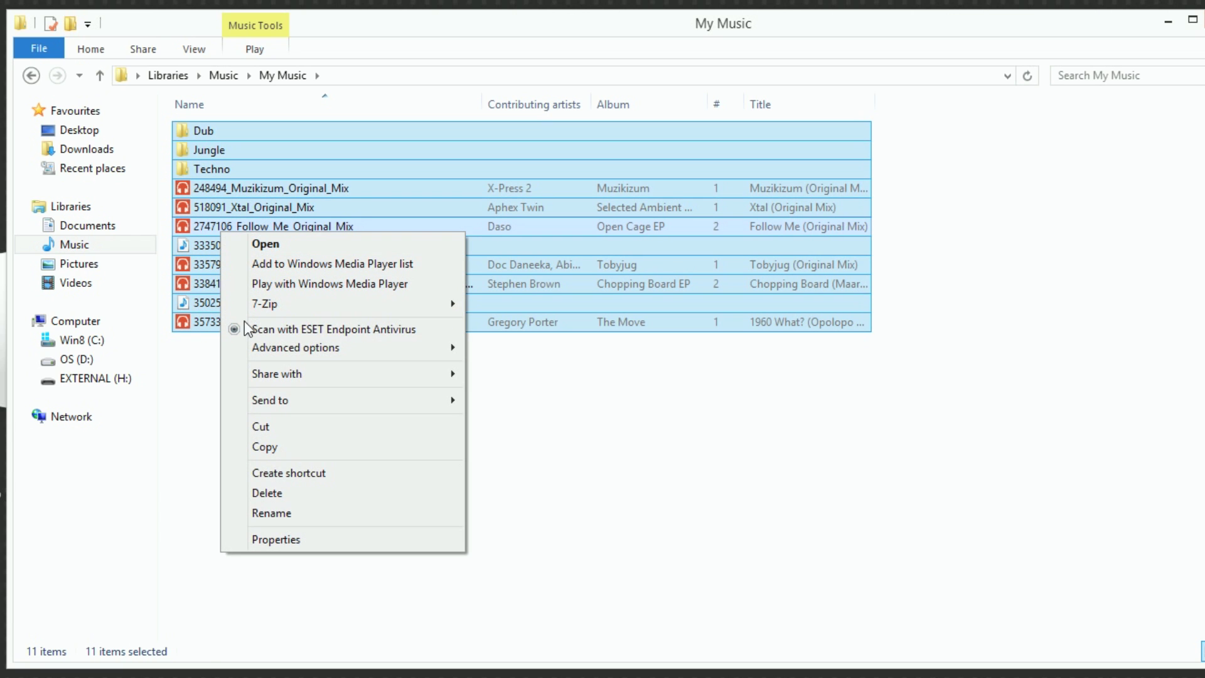
{"action": "left_click", "coordinate": [253, 446]}
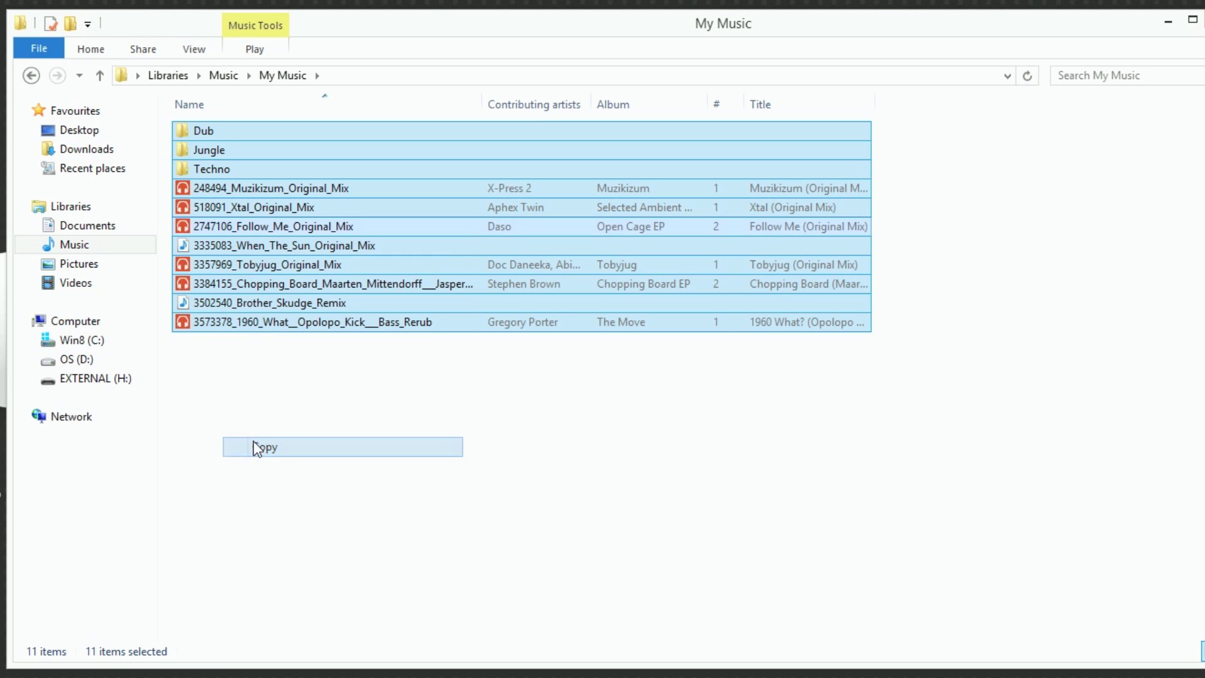
{"action": "left_click", "coordinate": [105, 381]}
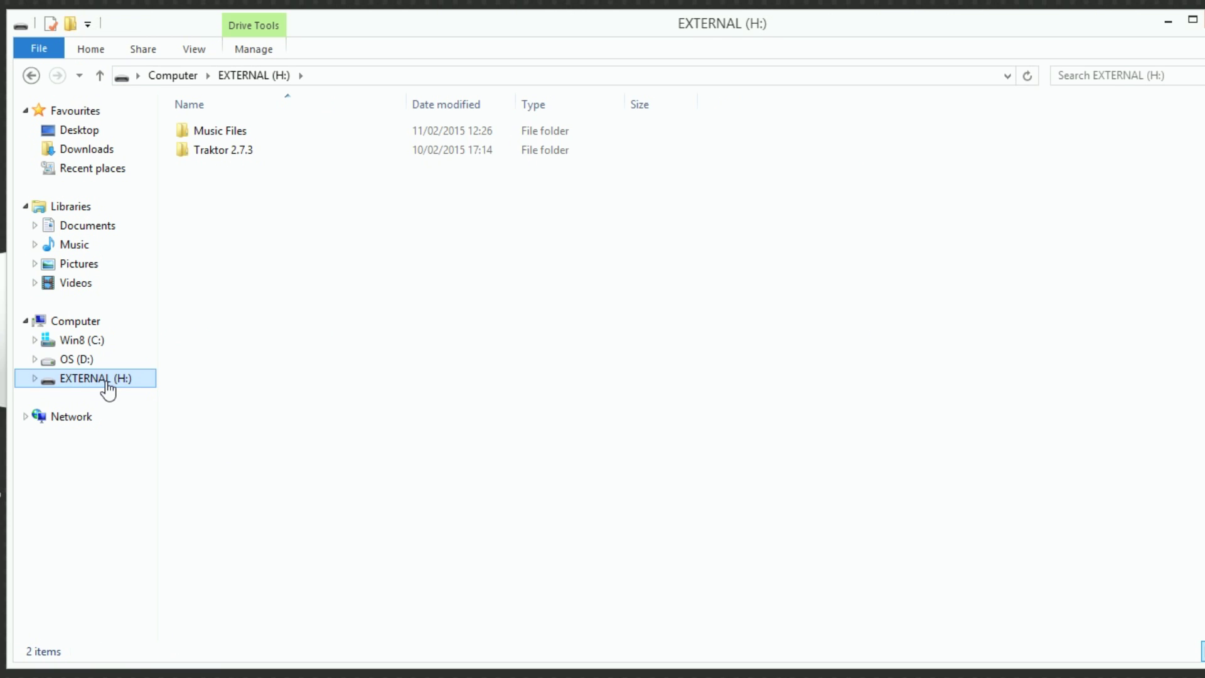
{"action": "double_click", "coordinate": [232, 131]}
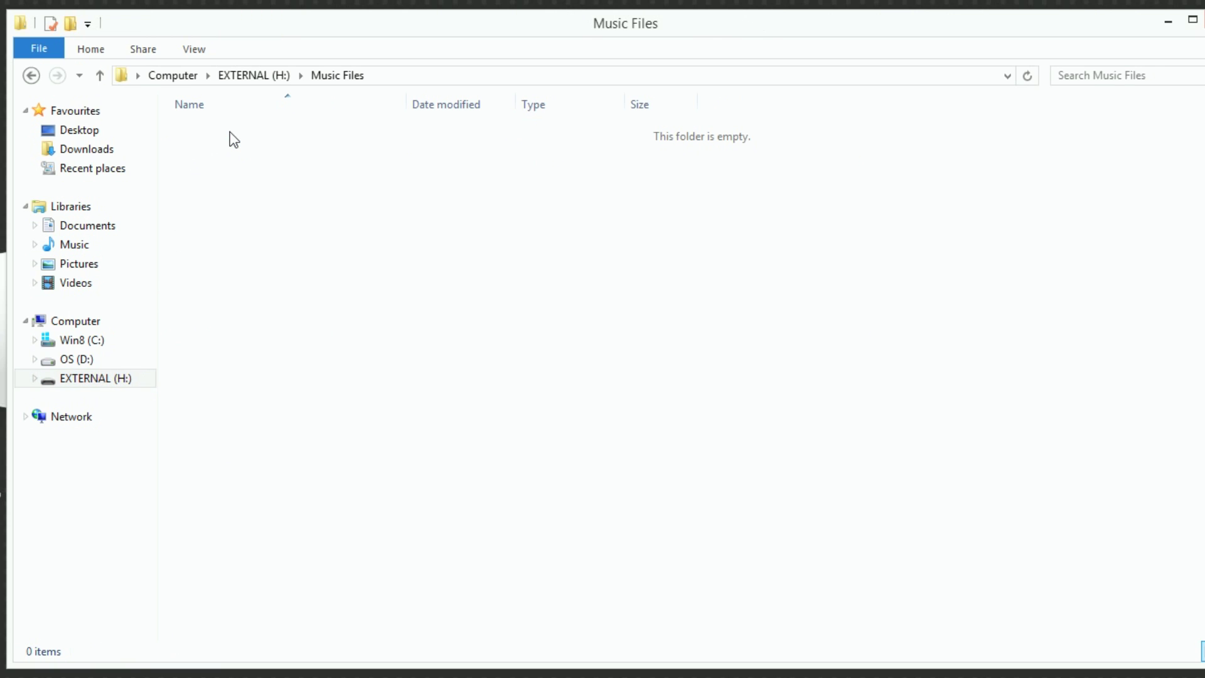
{"action": "right_click", "coordinate": [275, 227]}
{"action": "left_click", "coordinate": [351, 344]}
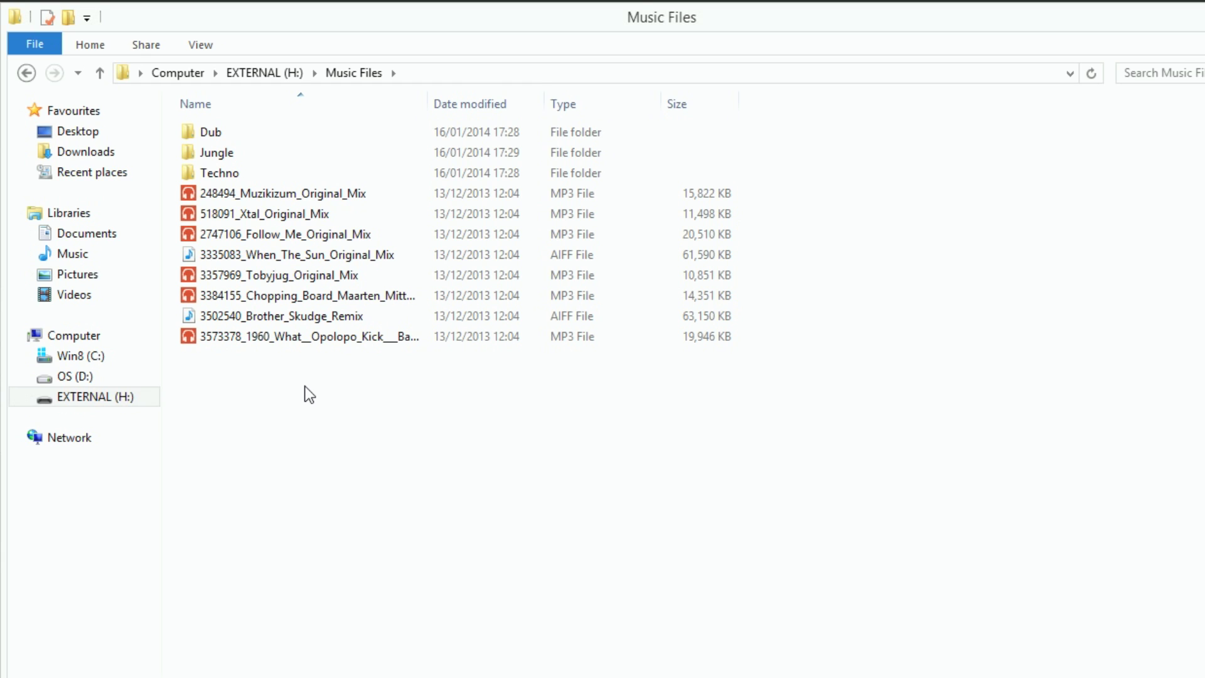
- Open Music > Traktor to see its ContentImport, Recordings and Samples folders
{"action": "left_click", "coordinate": [87, 259]}
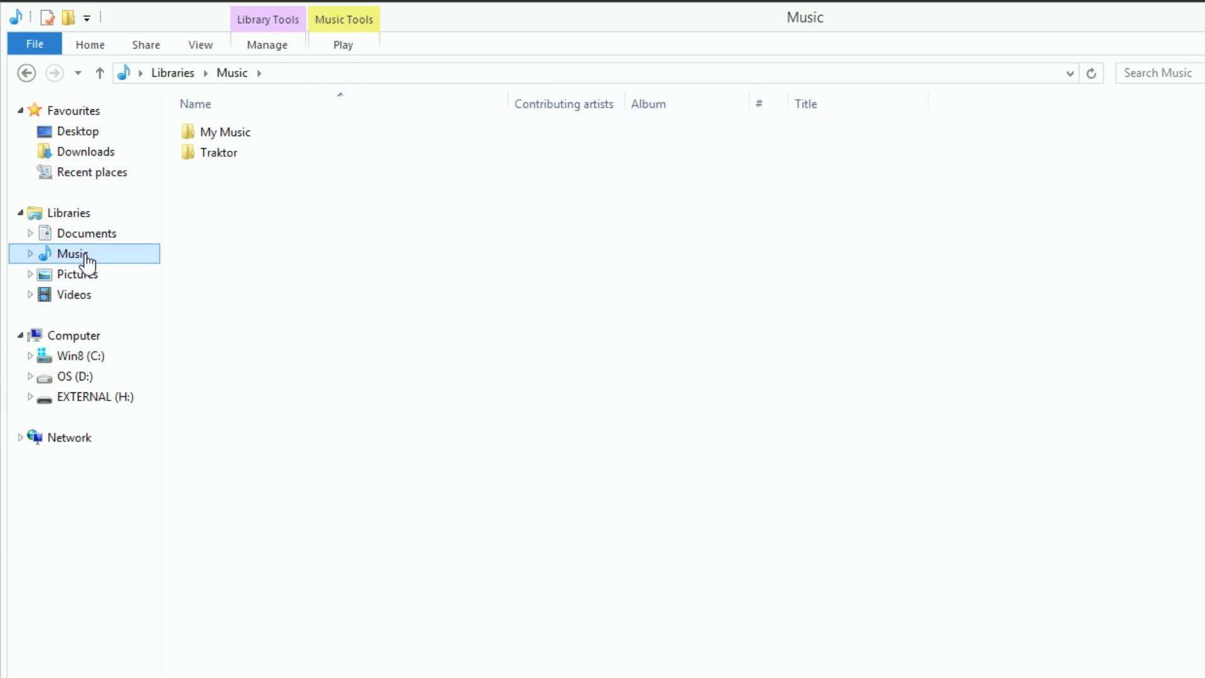
{"action": "double_click", "coordinate": [217, 154]}
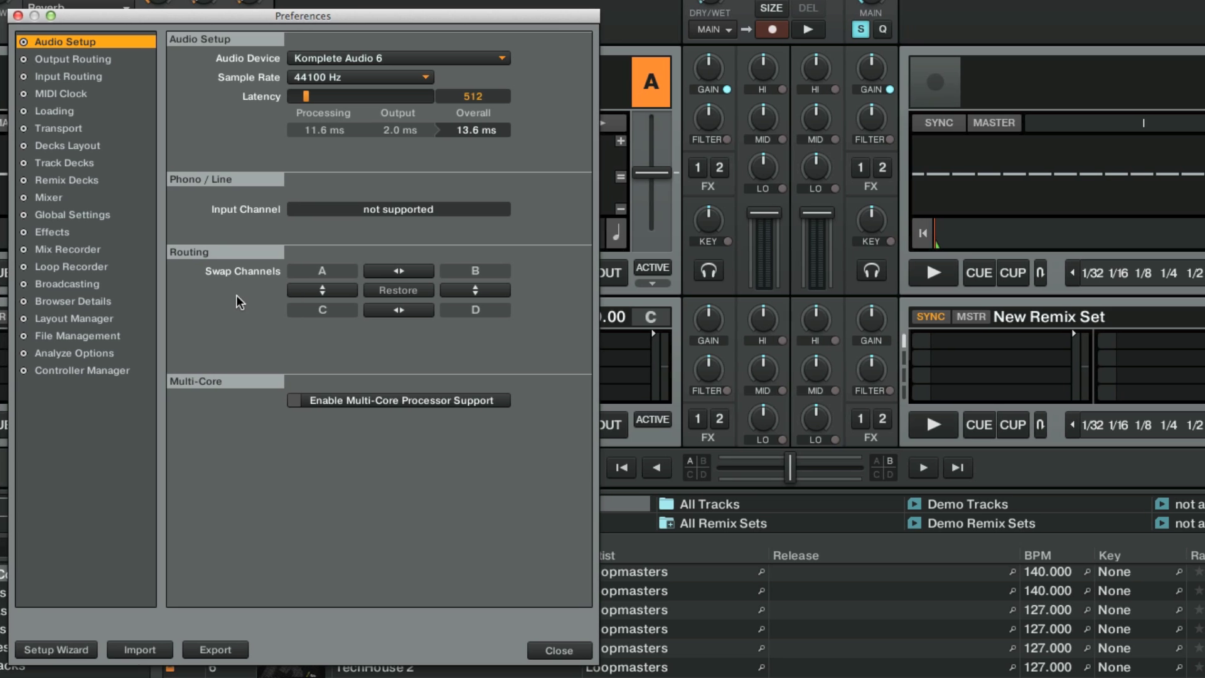
- Review the Sample and Remix Sets directories in File Management, then the Mix Recorder settings
{"action": "left_click", "coordinate": [113, 338]}
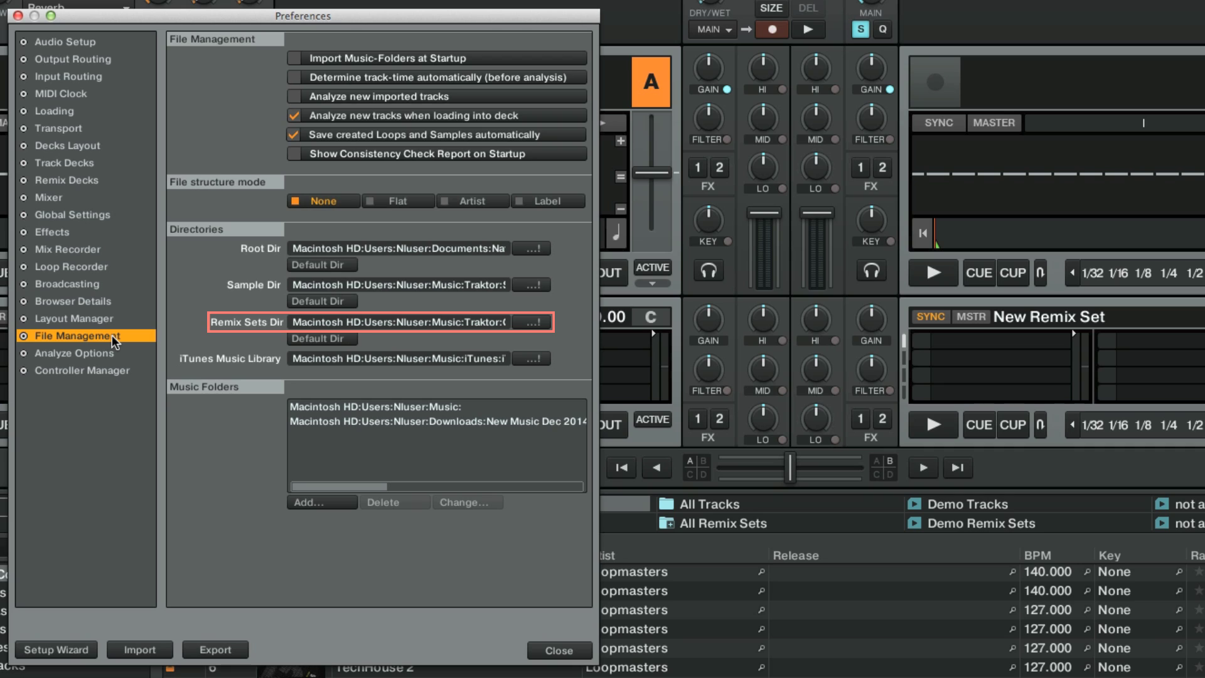
{"action": "left_click", "coordinate": [106, 253]}
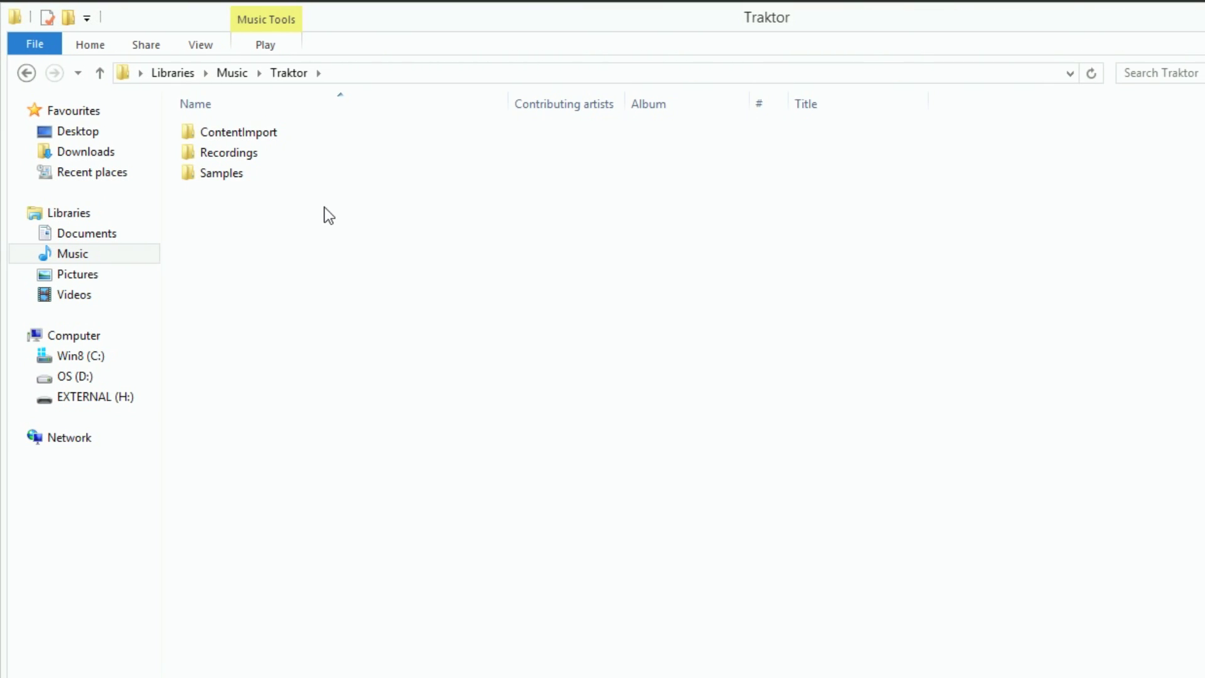
- Paste a copy of the Music library's Traktor folder onto EXTERNAL (H:)
{"action": "left_click", "coordinate": [232, 74]}
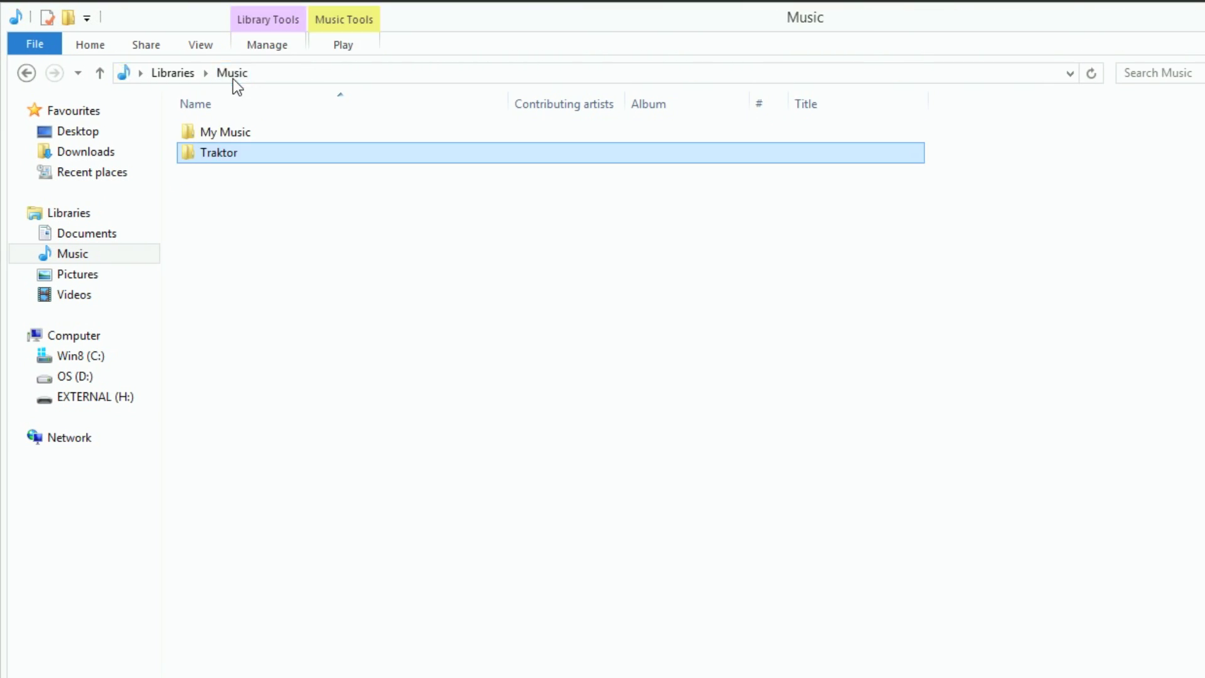
{"action": "right_click", "coordinate": [224, 150]}
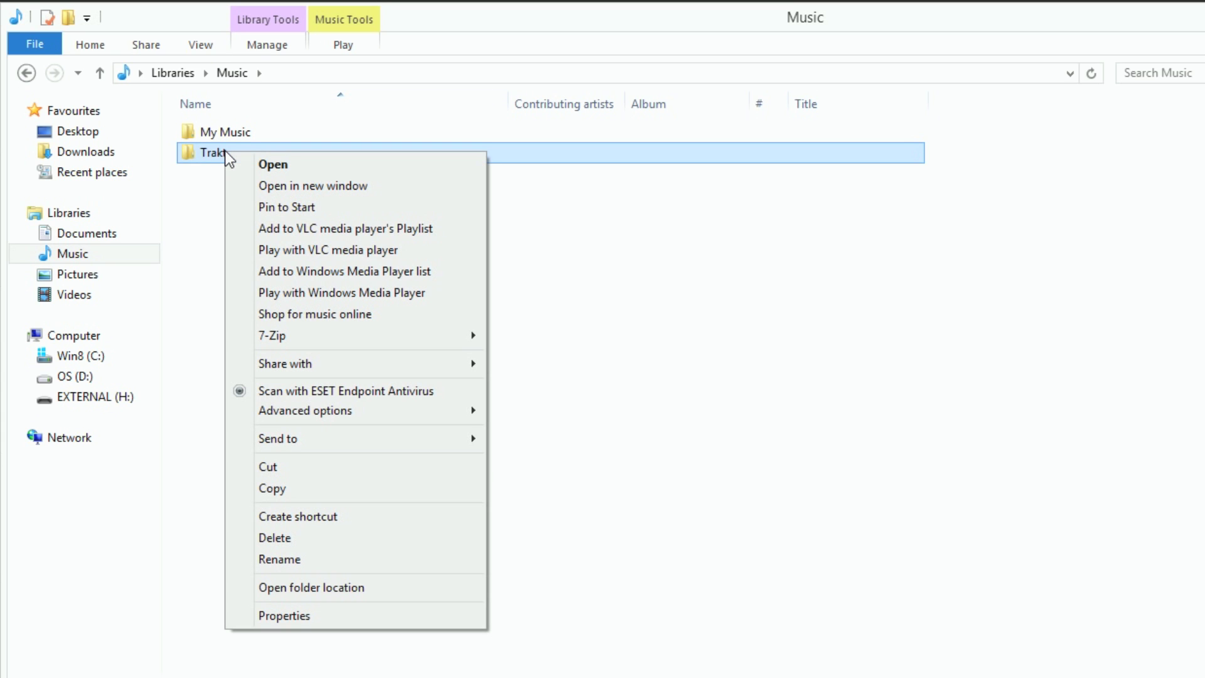
{"action": "left_click", "coordinate": [297, 487]}
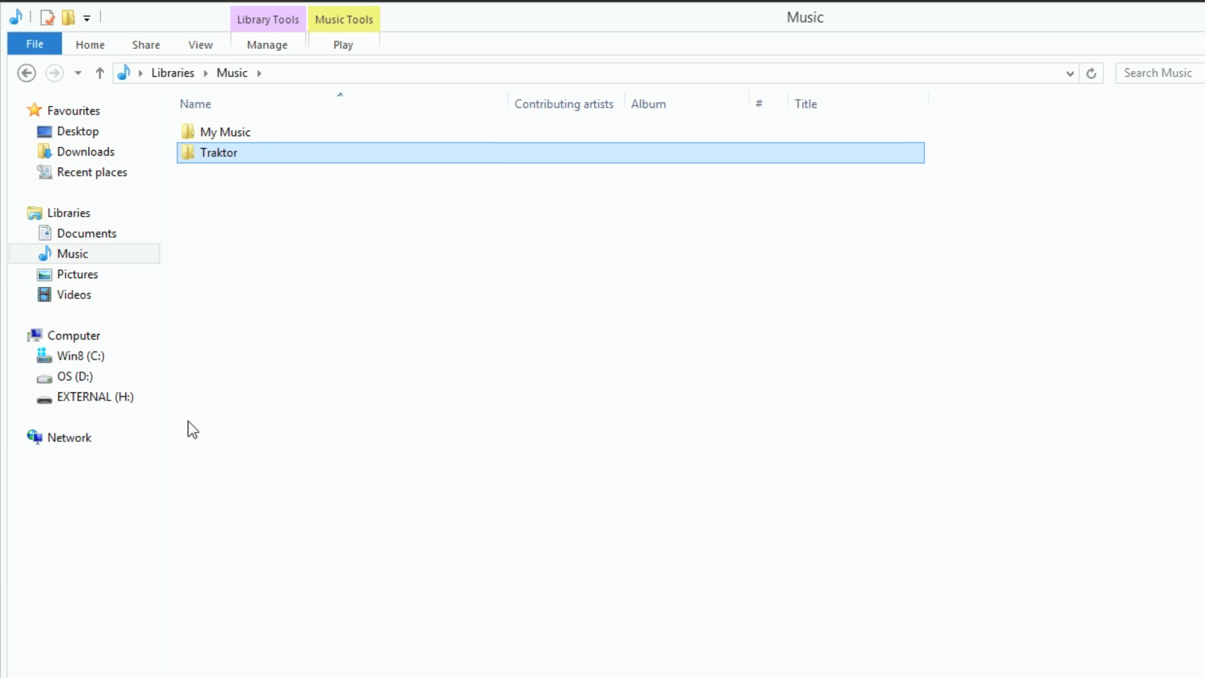
{"action": "left_click", "coordinate": [142, 396]}
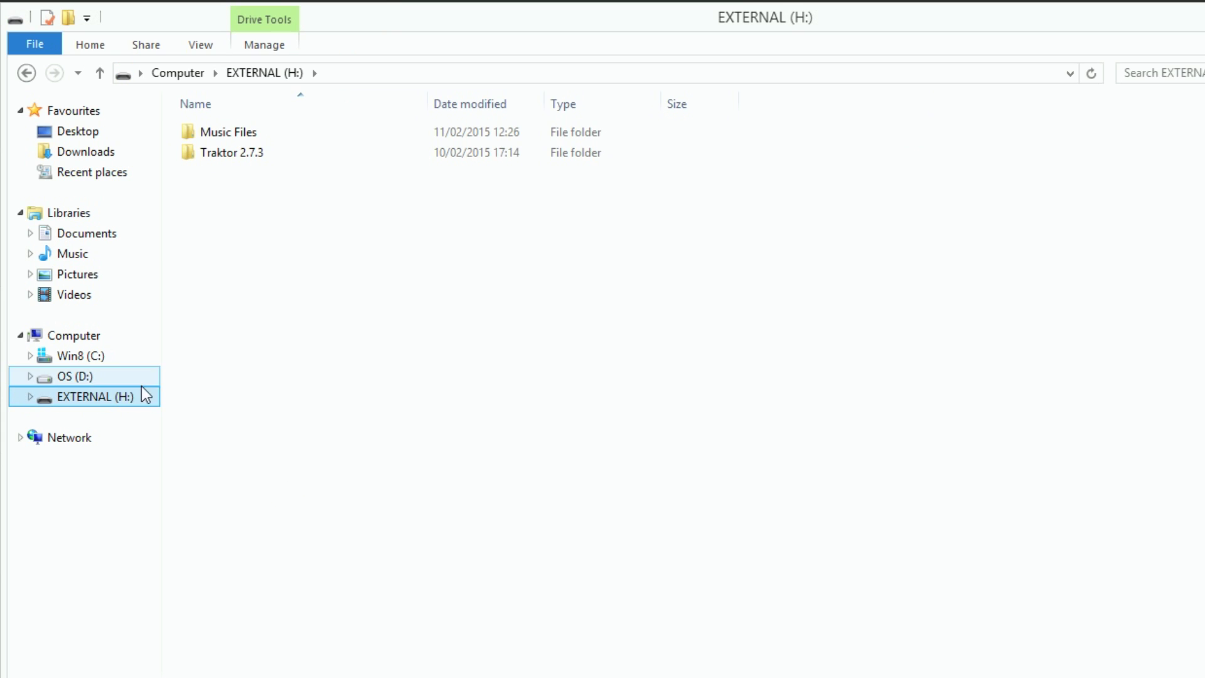
{"action": "right_click", "coordinate": [352, 263]}
{"action": "left_click", "coordinate": [412, 392]}
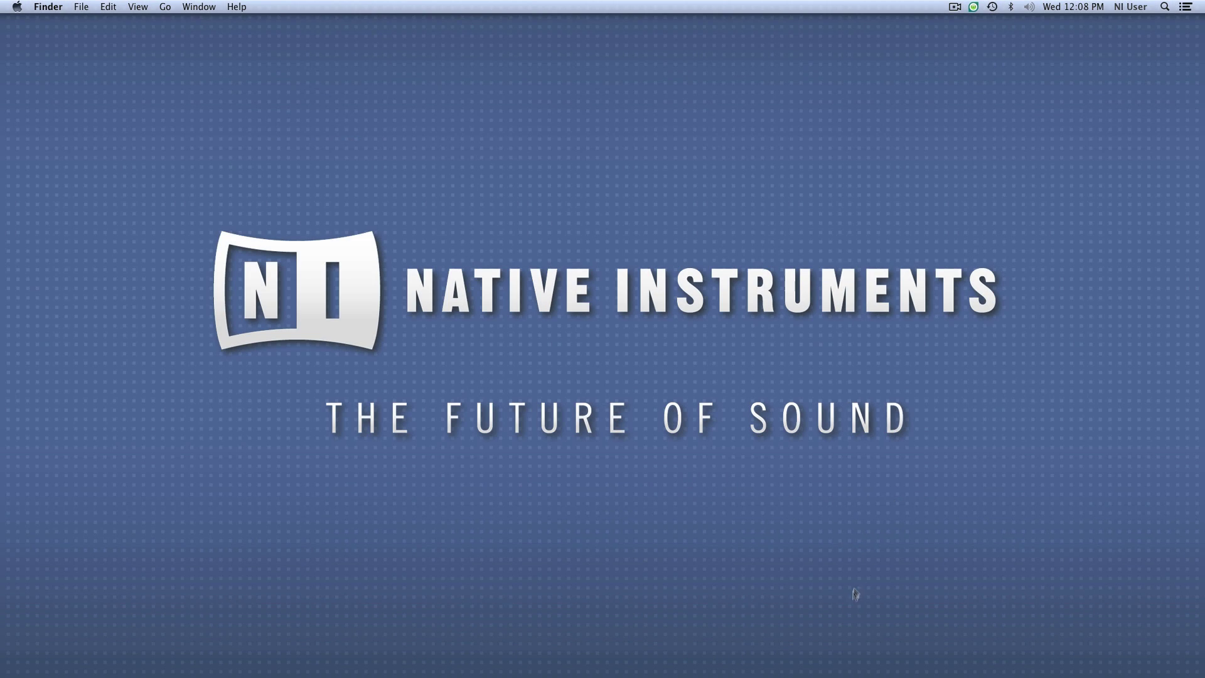
- Start Traktor Pro 2.7.3 from the Mac's Dock
{"action": "mouse_move", "coordinate": [844, 675]}
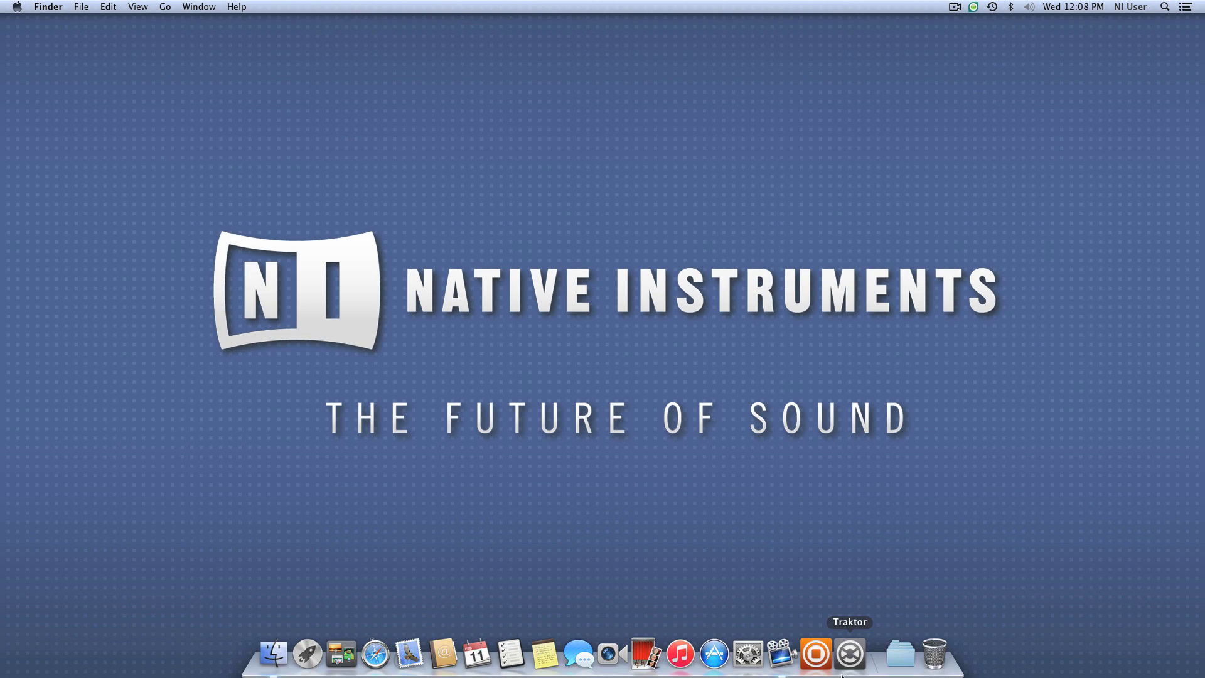
{"action": "left_click", "coordinate": [849, 653]}
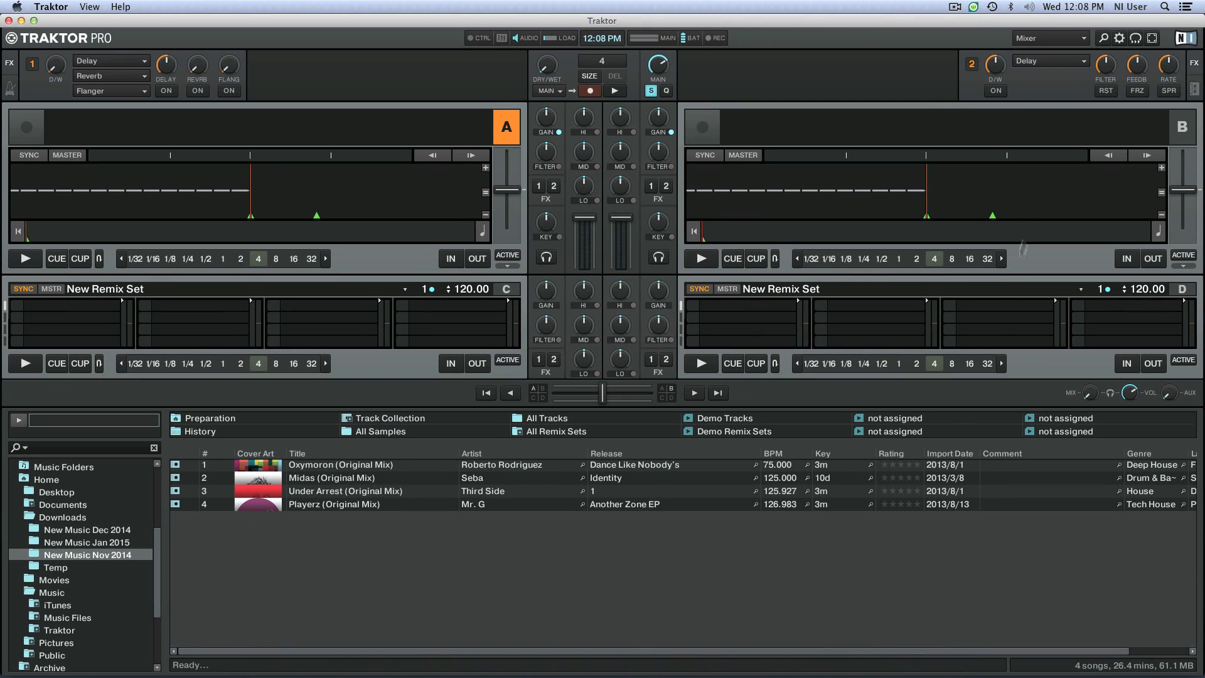
- Uncheck Import Music-Folders at Startup in File Management preferences, then quit Traktor
{"action": "left_click", "coordinate": [1119, 38]}
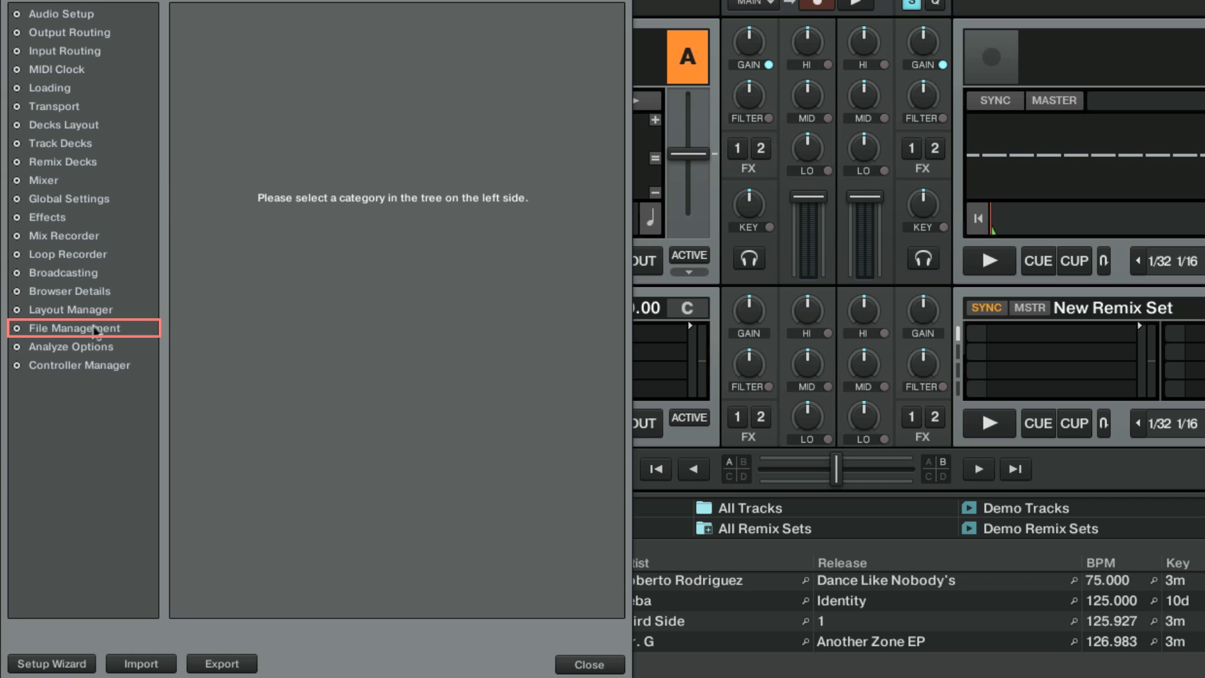
{"action": "left_click", "coordinate": [93, 331]}
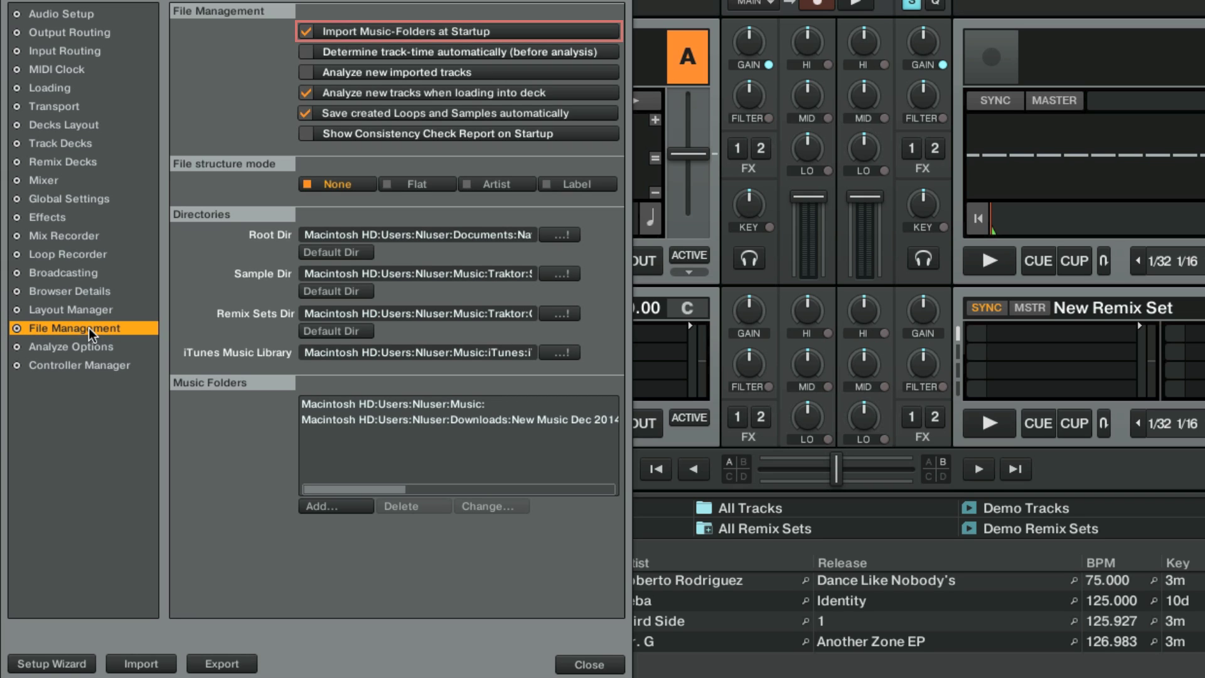
{"action": "left_click", "coordinate": [306, 33]}
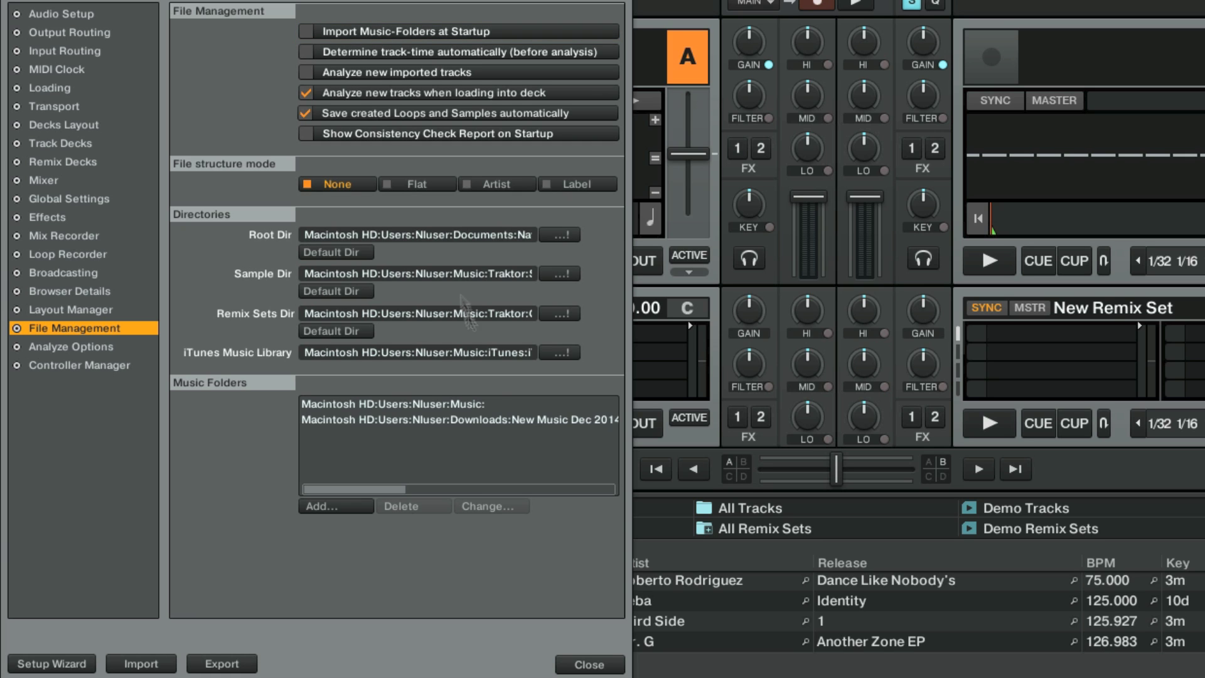
{"action": "left_click", "coordinate": [589, 667]}
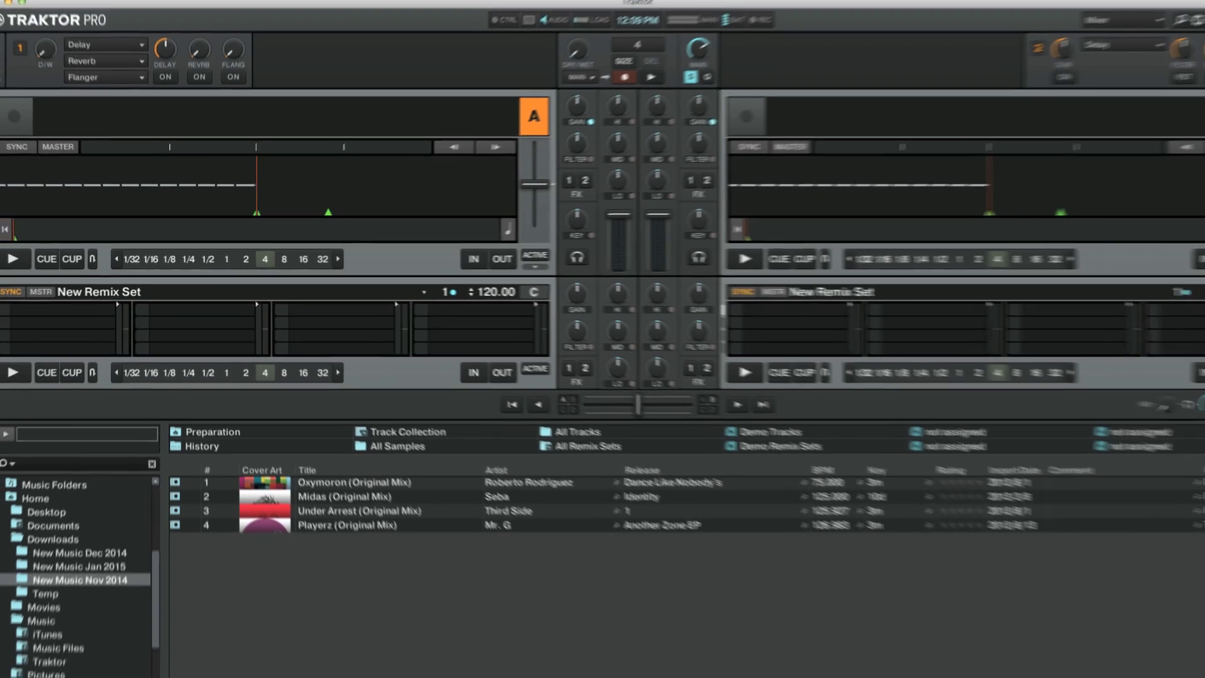
{"action": "left_click", "coordinate": [51, 6]}
{"action": "left_click", "coordinate": [67, 123]}
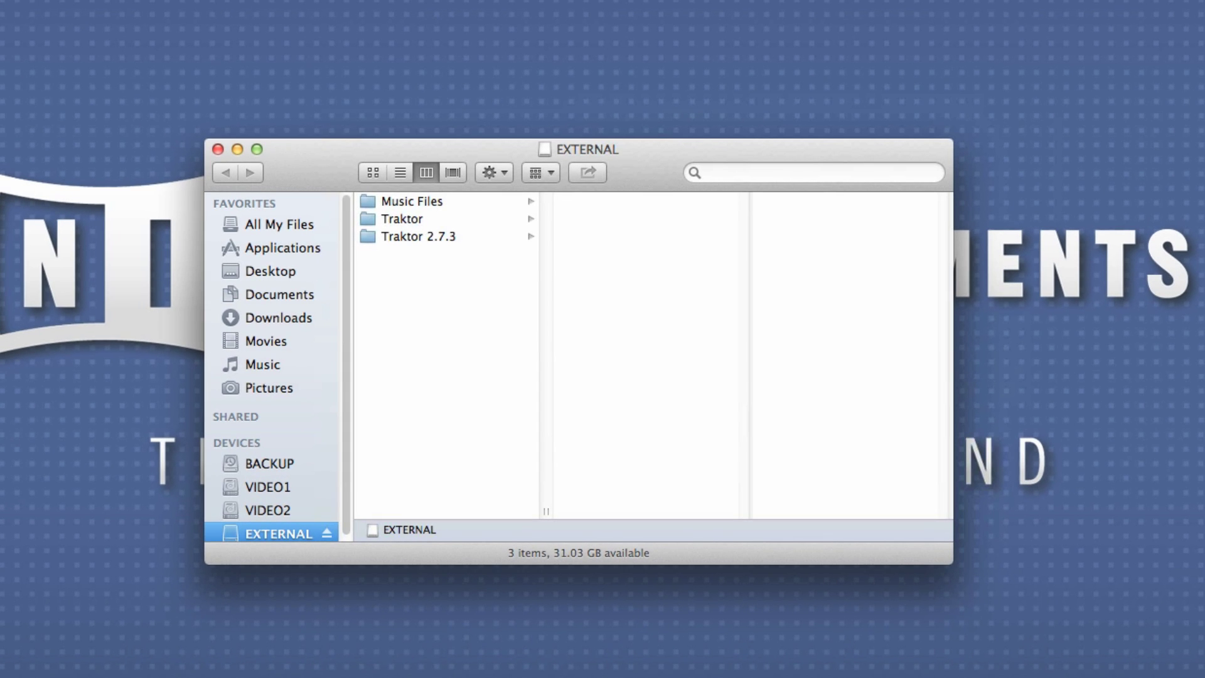
- Paste a copy of EXTERNAL's Music Files folder into the Mac's Music folder
{"action": "left_click", "coordinate": [424, 199]}
{"action": "right_click", "coordinate": [424, 200]}
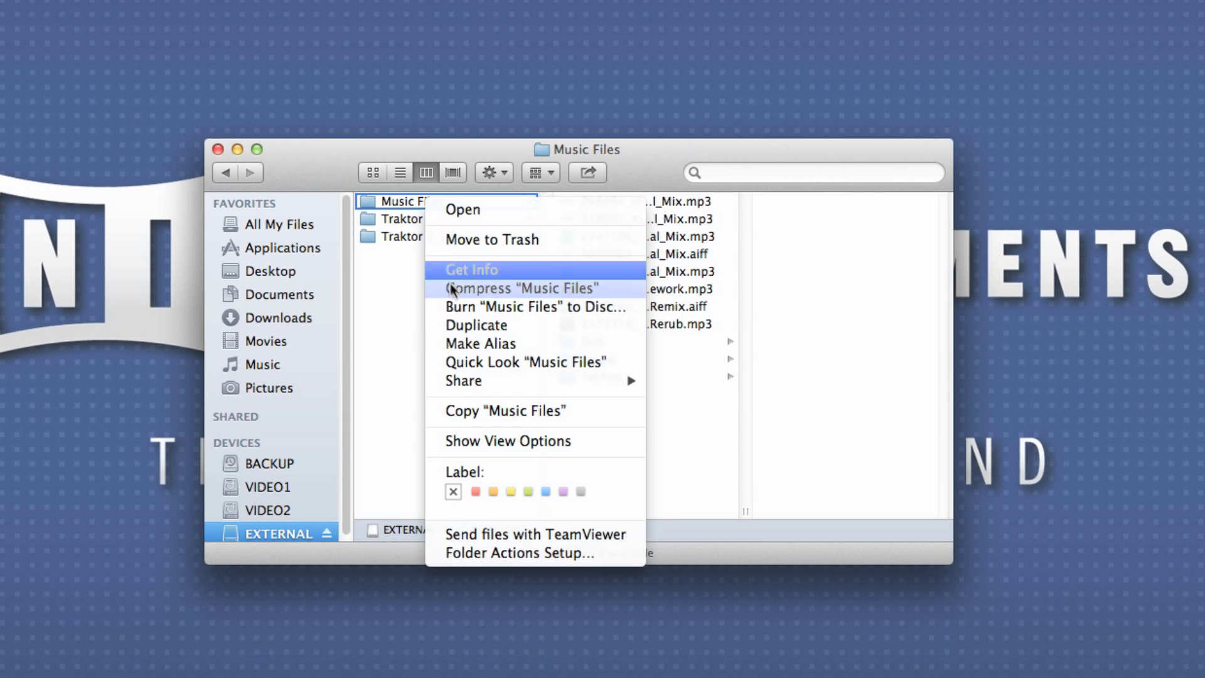
{"action": "left_click", "coordinate": [490, 409]}
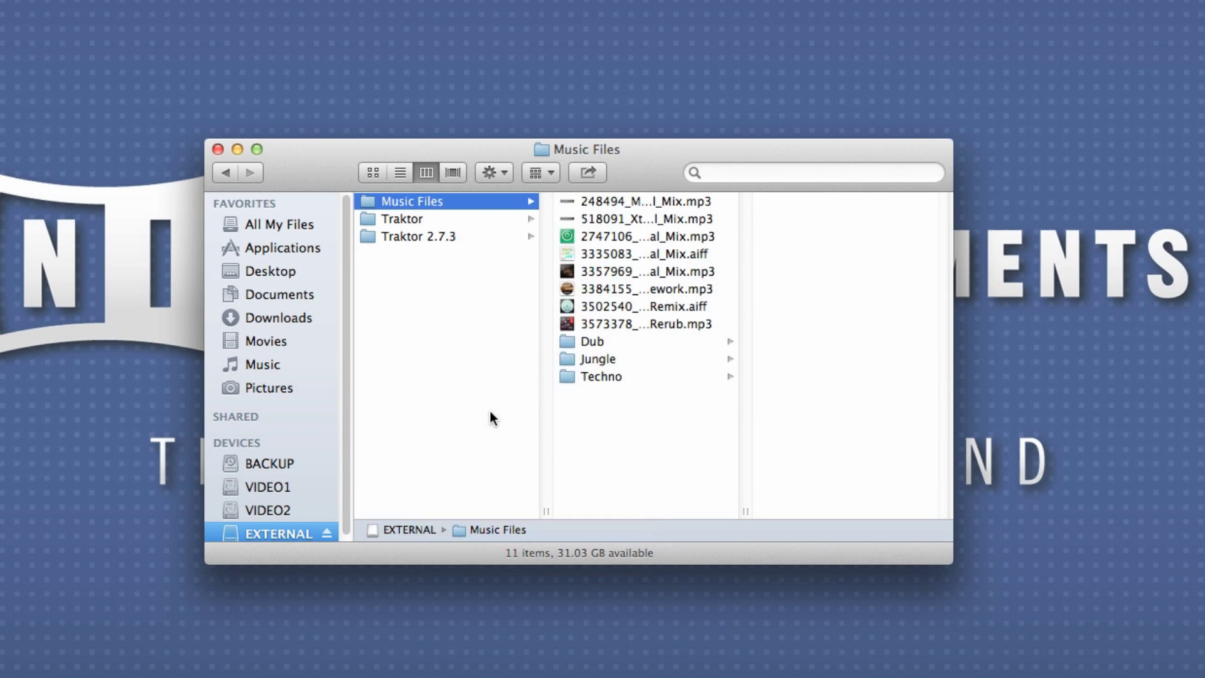
{"action": "left_click", "coordinate": [262, 366]}
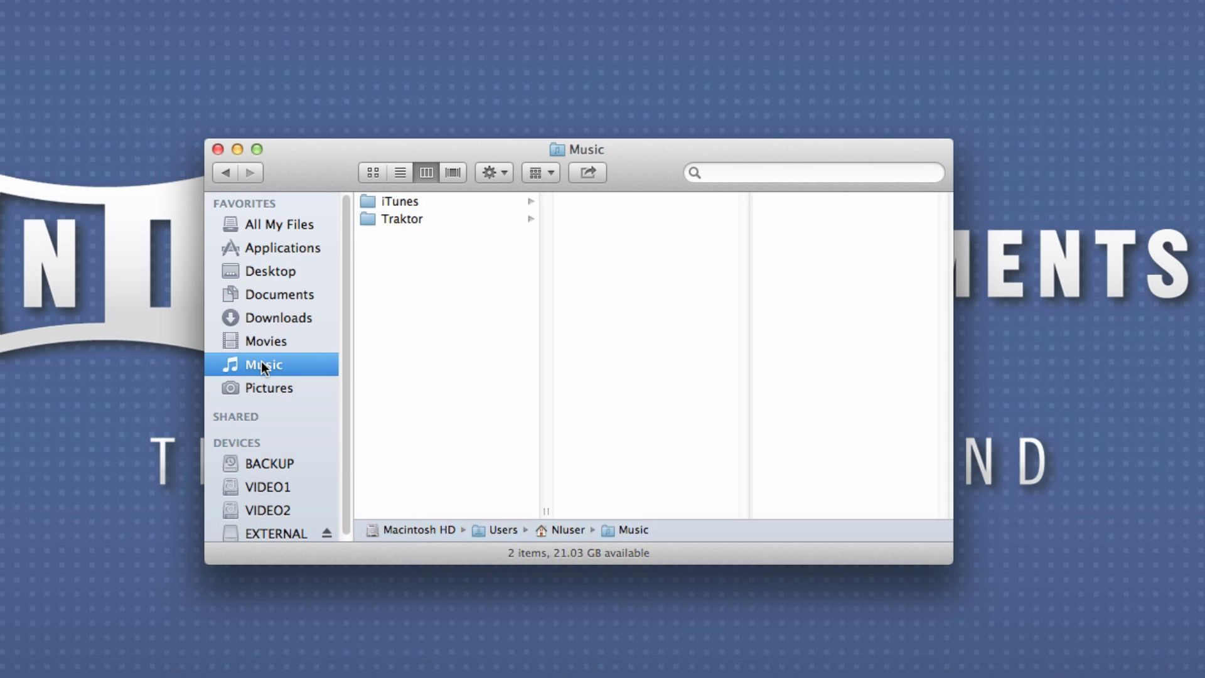
{"action": "right_click", "coordinate": [419, 308]}
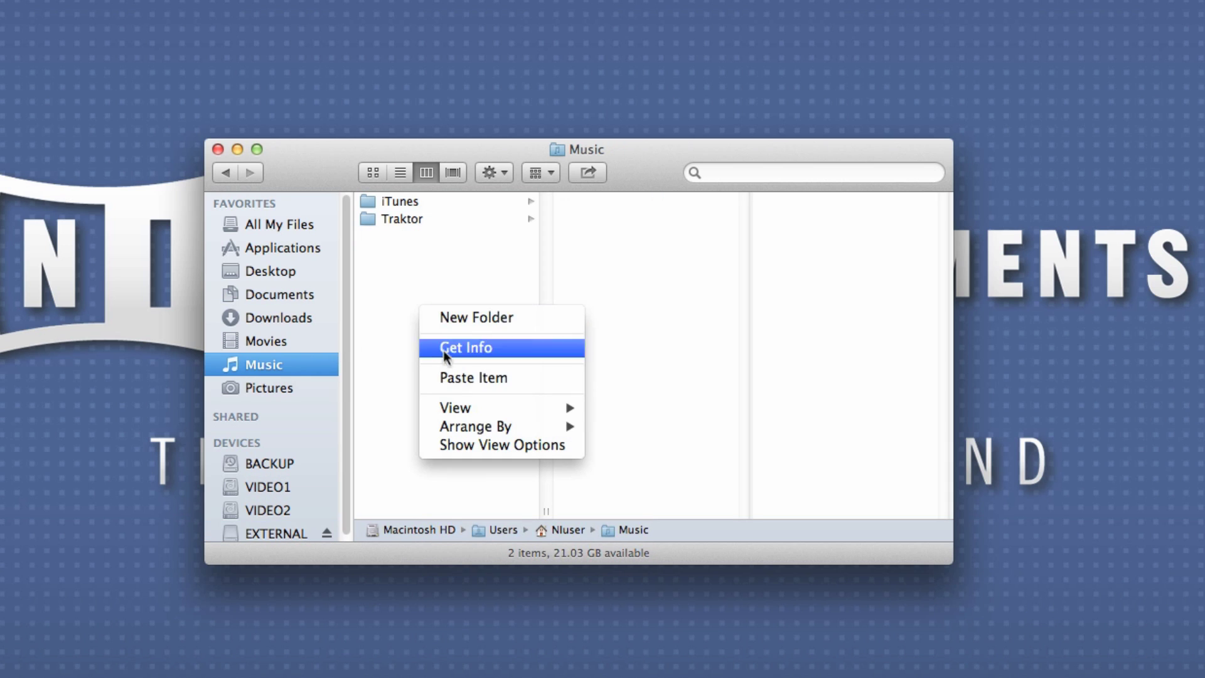
{"action": "left_click", "coordinate": [450, 377]}
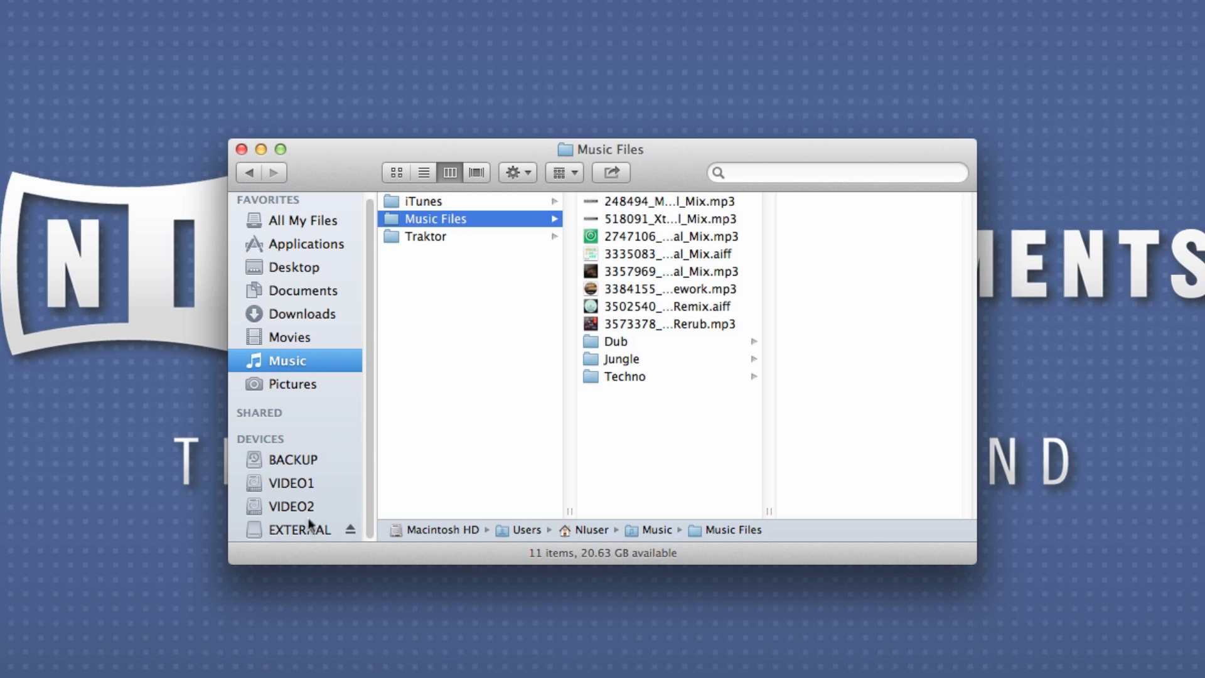
- Copy the Traktor folder from EXTERNAL and paste it into Music, replacing the older Traktor folder
{"action": "left_click", "coordinate": [300, 530]}
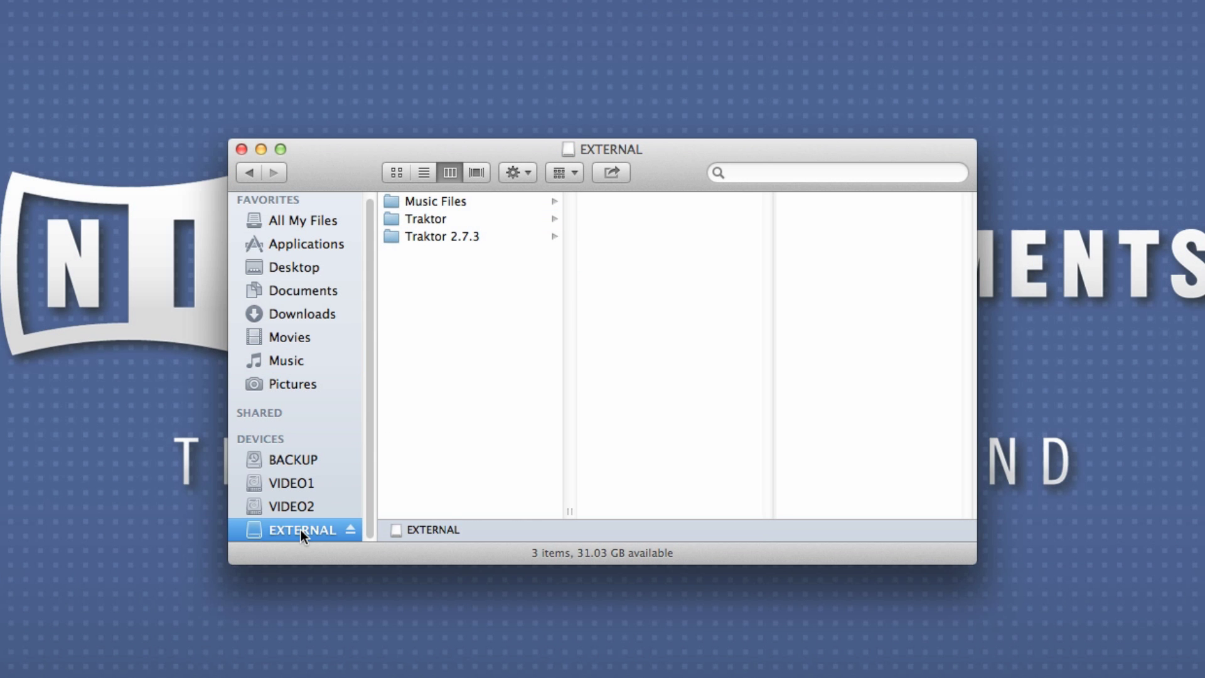
{"action": "left_click", "coordinate": [439, 220]}
{"action": "right_click", "coordinate": [439, 219]}
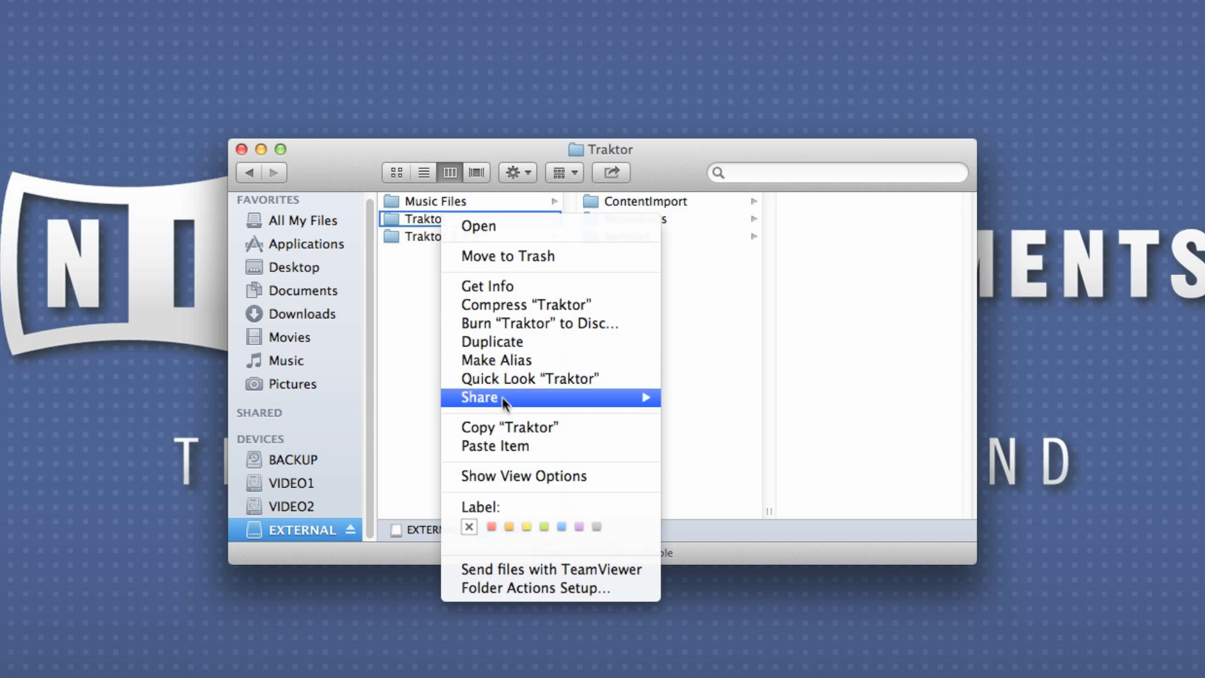
{"action": "left_click", "coordinate": [508, 424]}
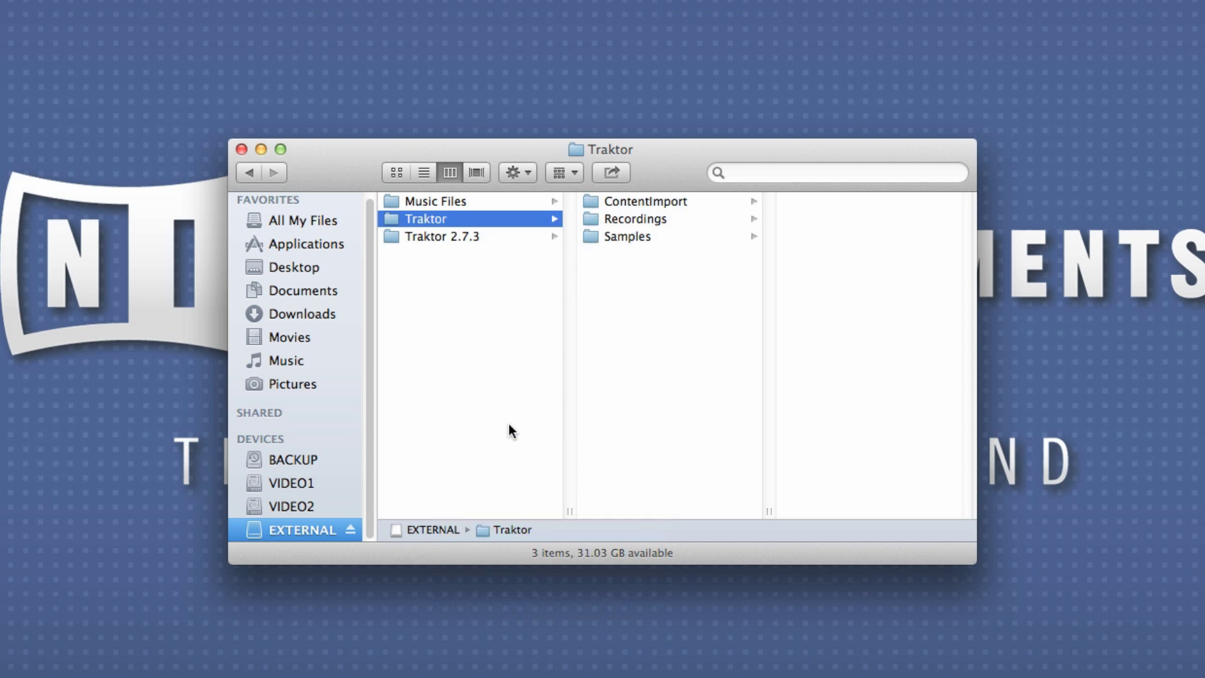
{"action": "left_click", "coordinate": [296, 362]}
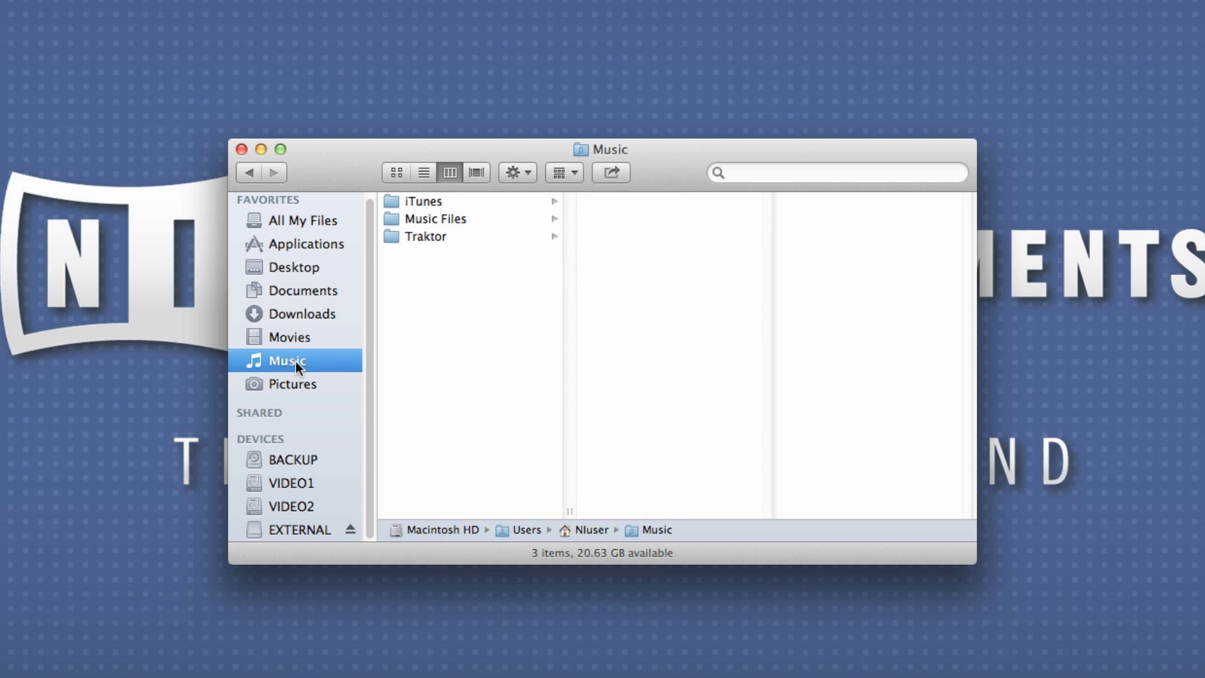
{"action": "right_click", "coordinate": [457, 309]}
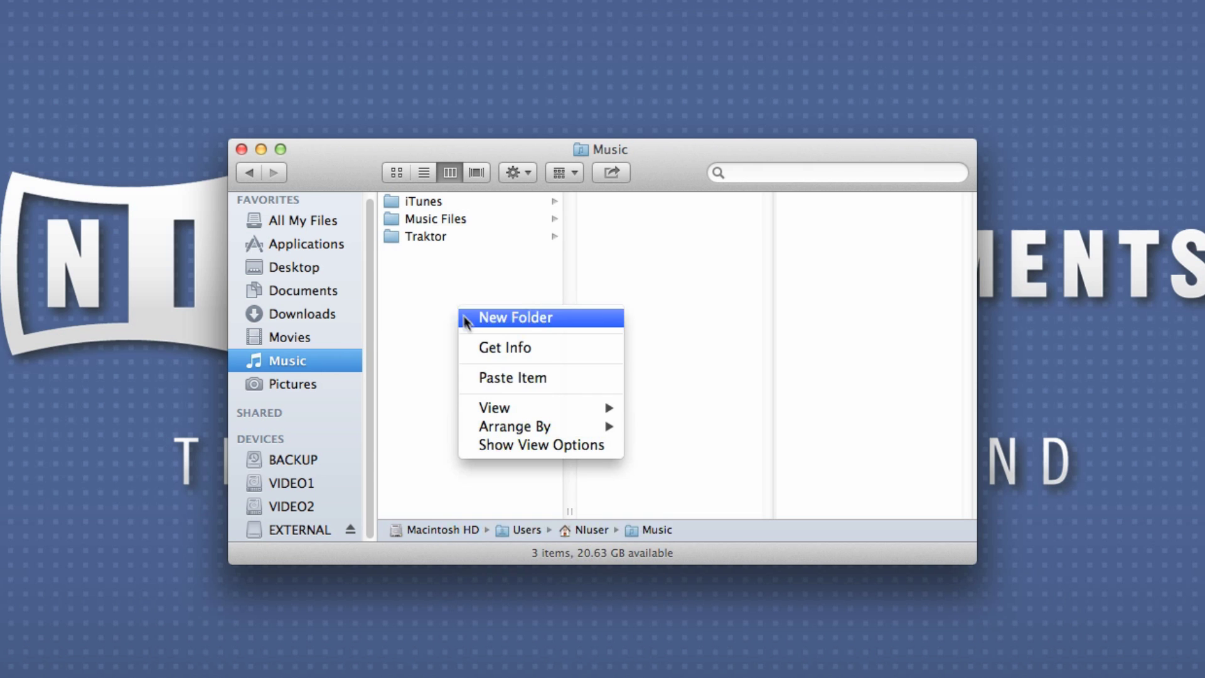
{"action": "left_click", "coordinate": [497, 377]}
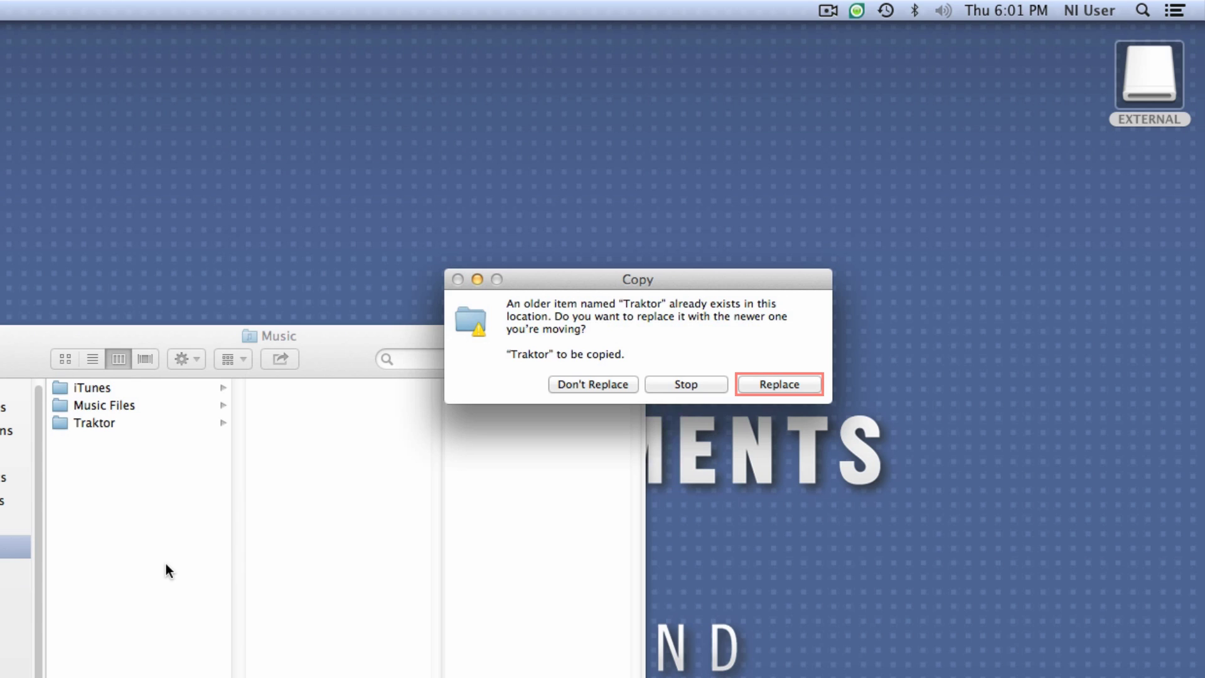
{"action": "left_click", "coordinate": [778, 384]}
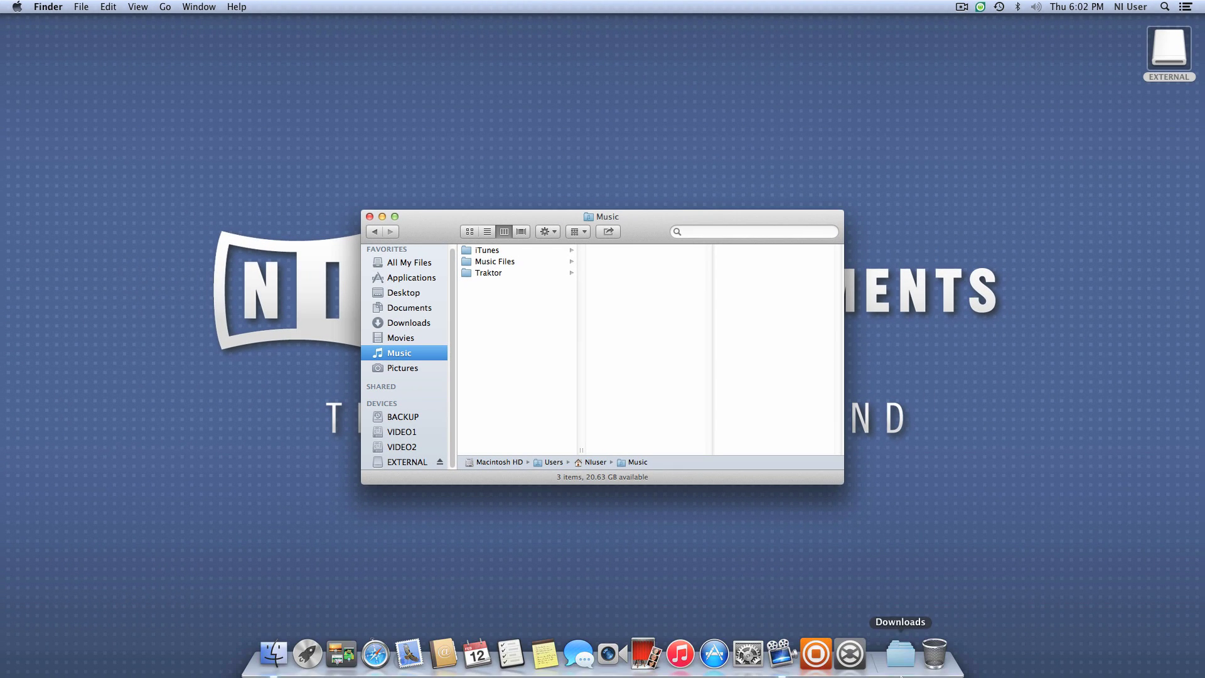
- Launch Traktor and import EXTERNAL > Traktor 2.7.3 > collection.nml as another collection
{"action": "left_click", "coordinate": [853, 659]}
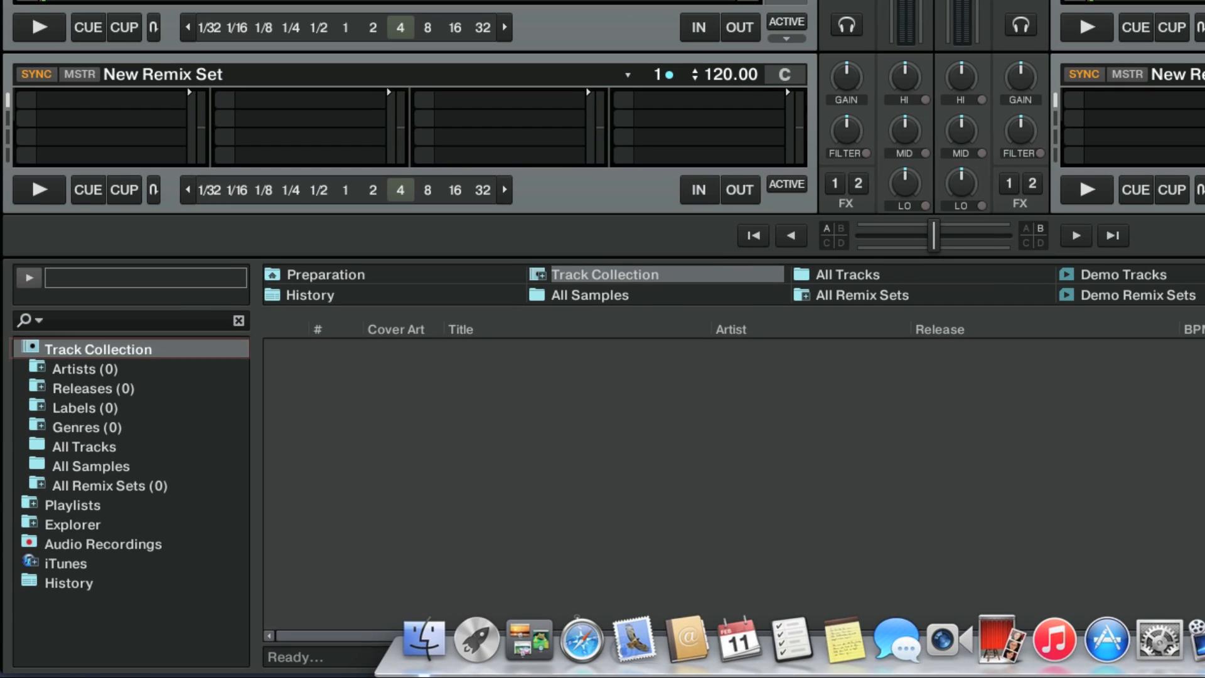
{"action": "right_click", "coordinate": [120, 348]}
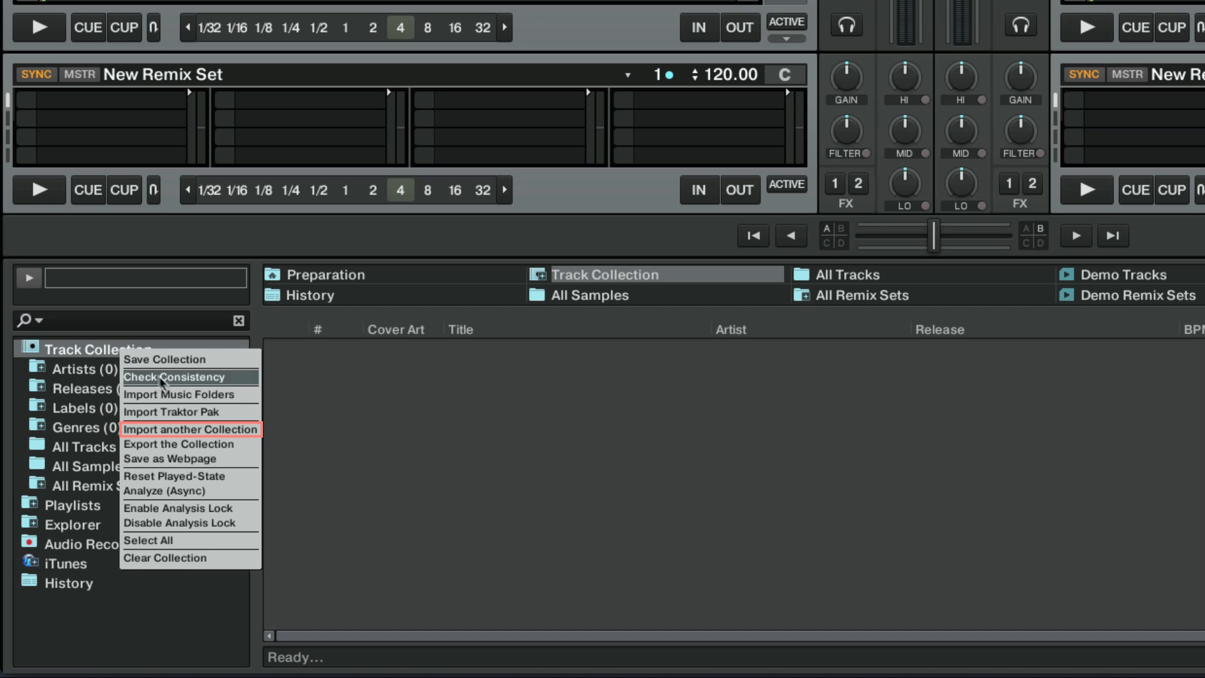
{"action": "left_click", "coordinate": [190, 432]}
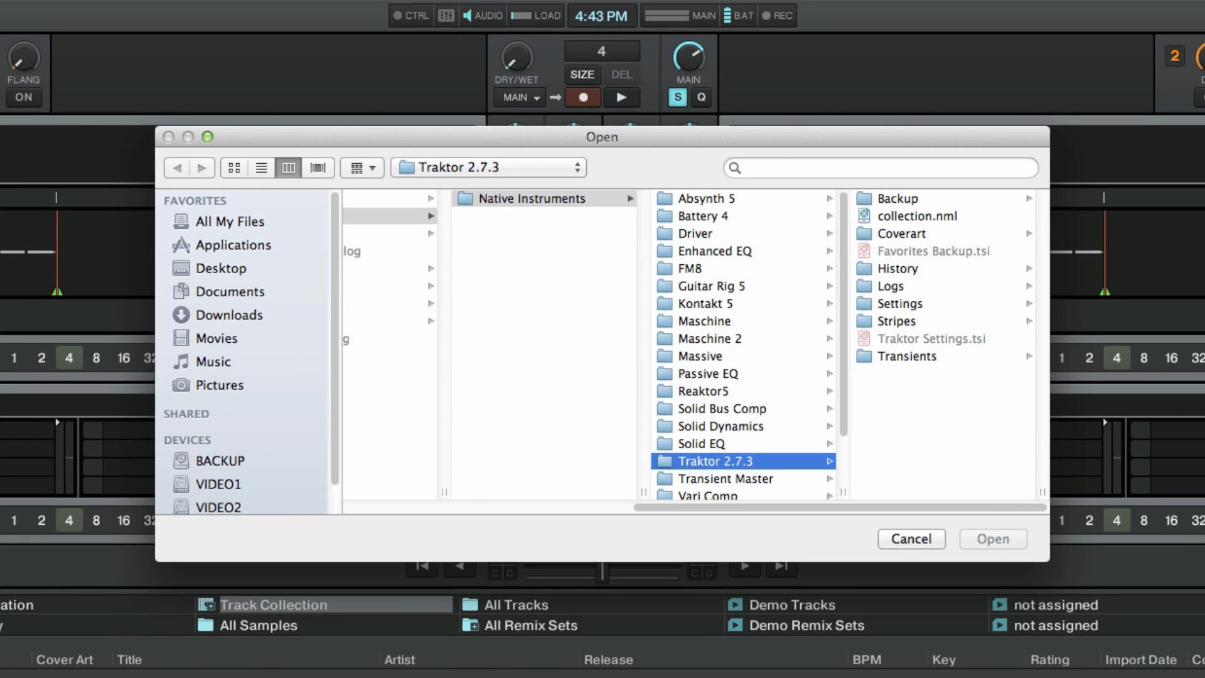
{"action": "scroll", "coordinate": [327, 478], "scroll_direction": "down", "scroll_amount": 2}
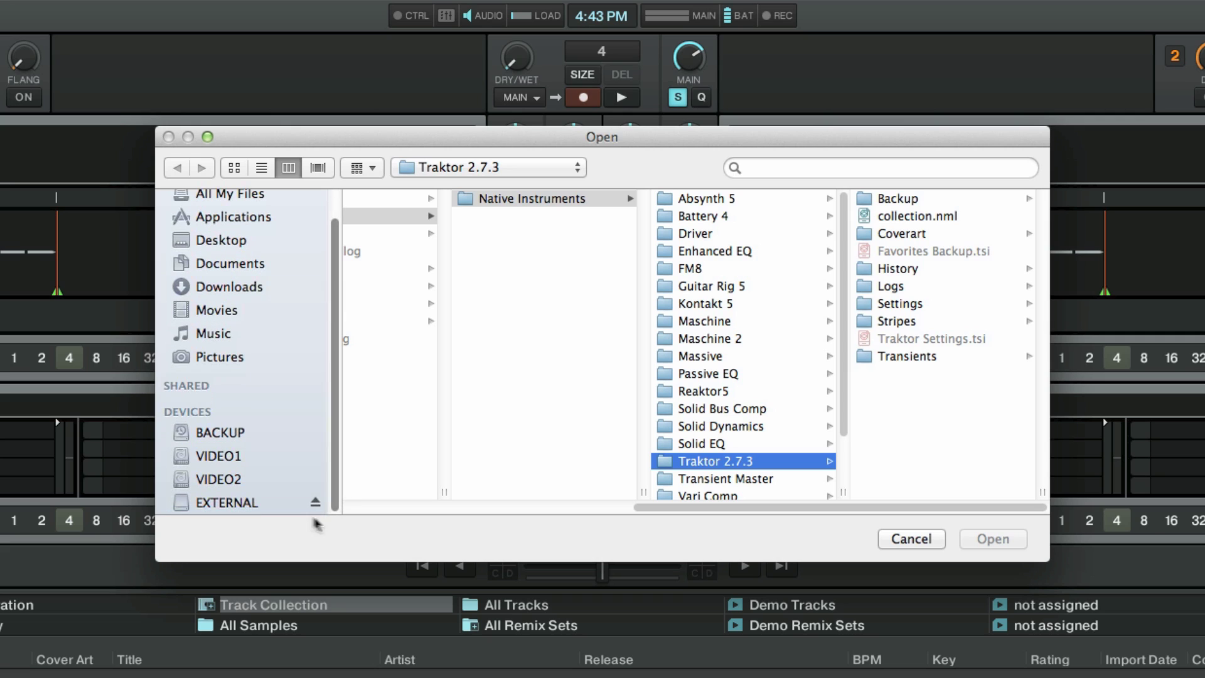
{"action": "left_click", "coordinate": [235, 506]}
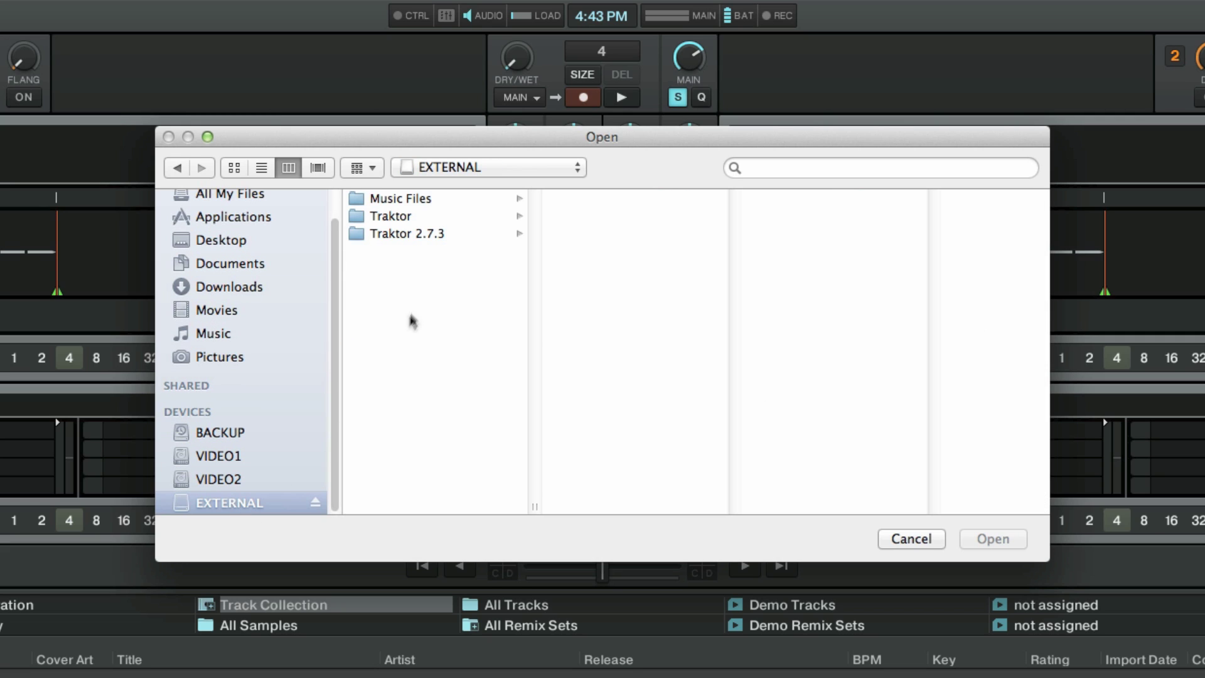
{"action": "left_click", "coordinate": [474, 244]}
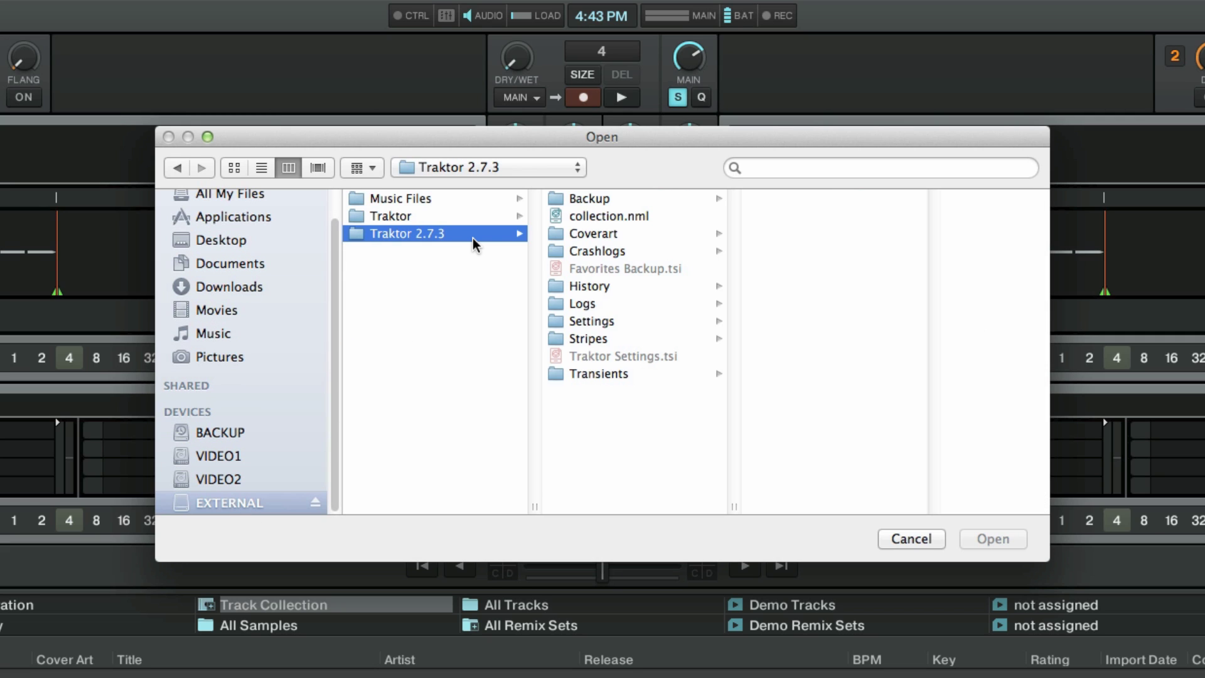
{"action": "left_click", "coordinate": [615, 218]}
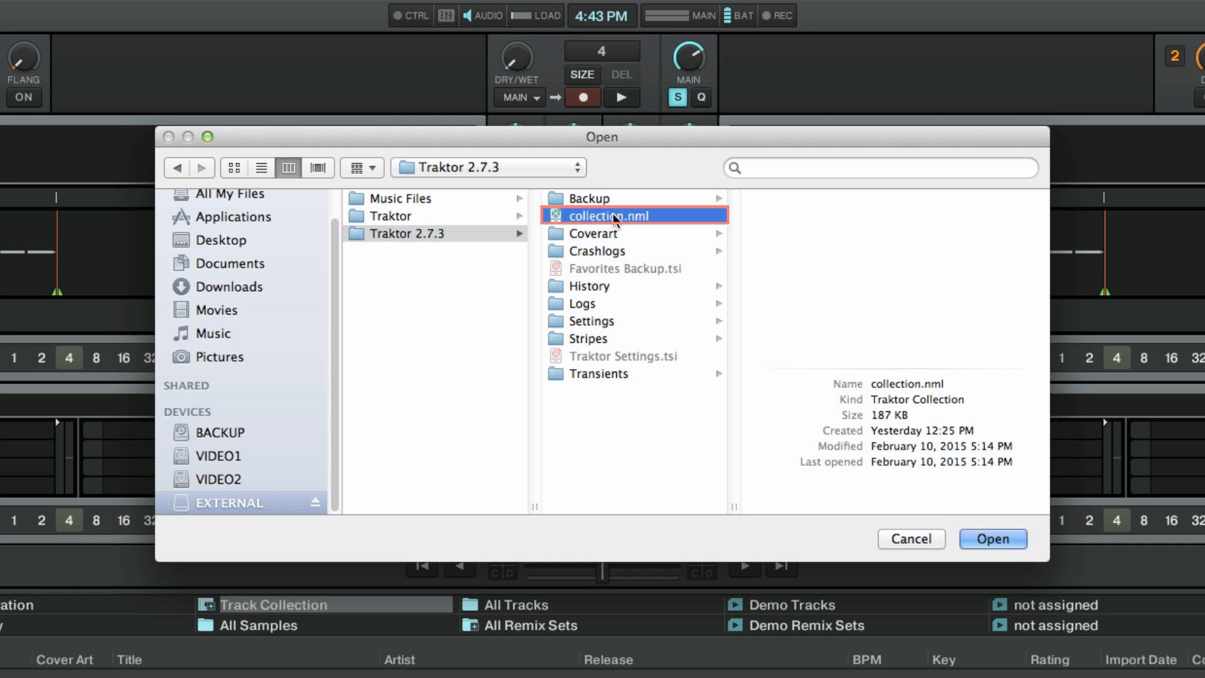
{"action": "left_click", "coordinate": [994, 540]}
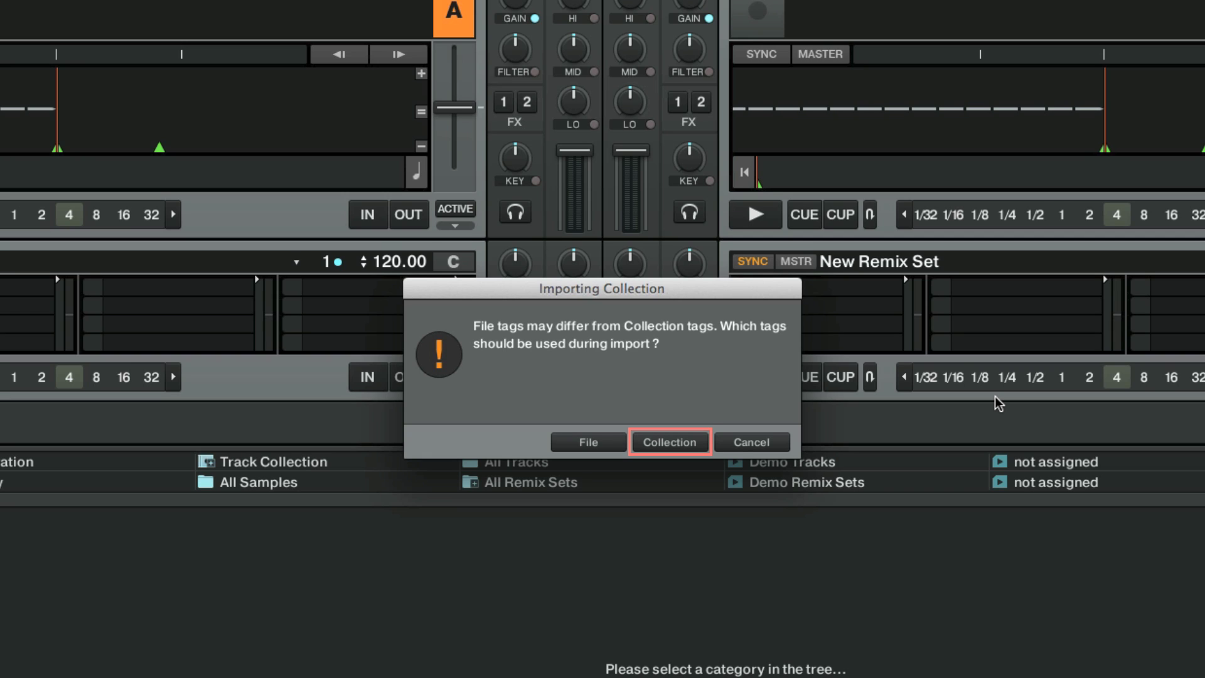
- Use the Collection tags so the import loads the old collection's 129 songs
{"action": "left_click", "coordinate": [668, 442]}
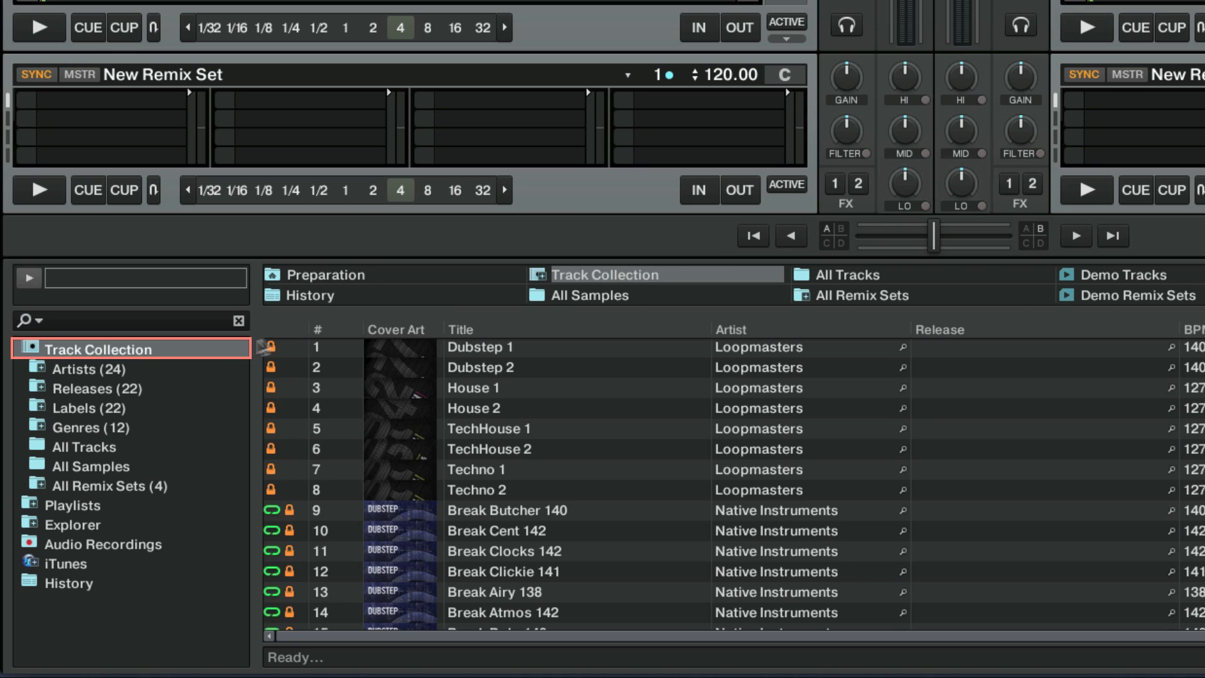
- Run a Consistency Check on the Track Collection and list the missing tracks
{"action": "right_click", "coordinate": [116, 357]}
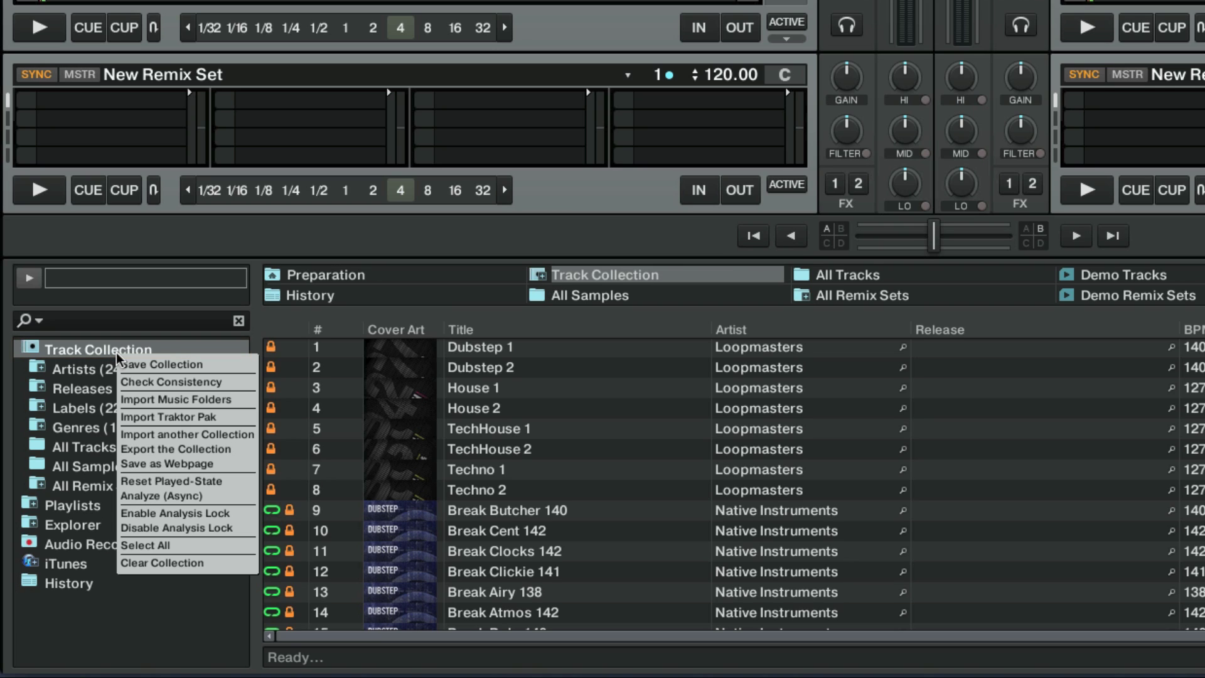
{"action": "left_click", "coordinate": [160, 382]}
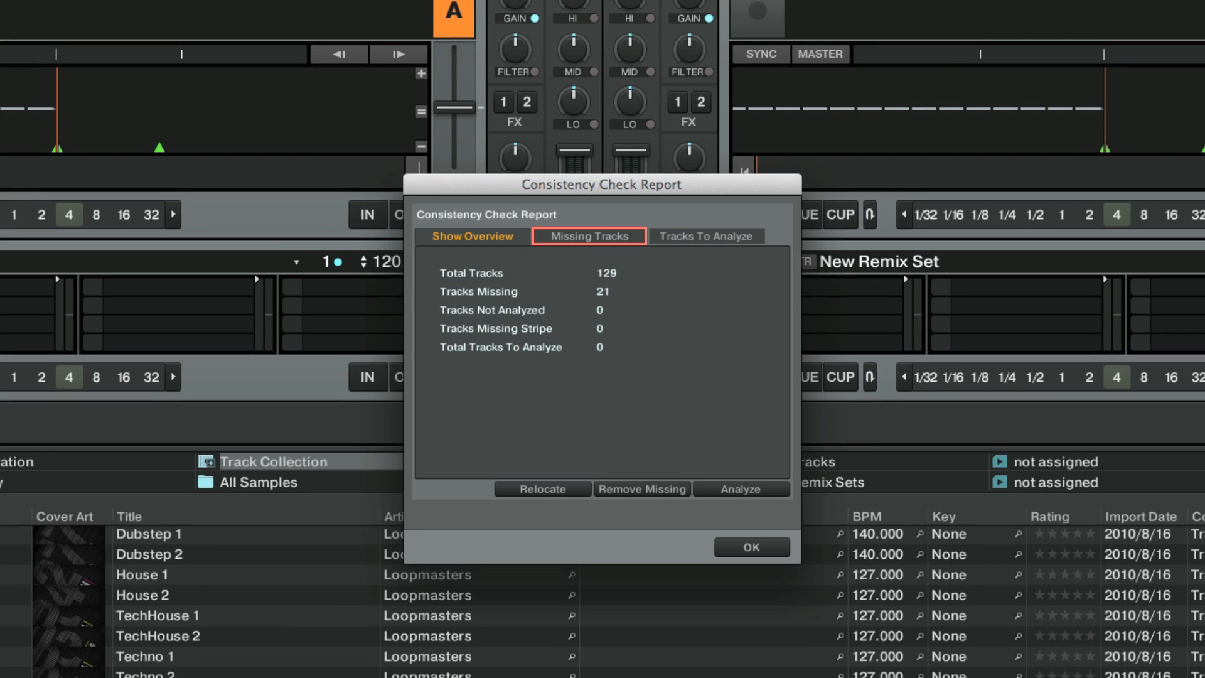
{"action": "left_click", "coordinate": [608, 237]}
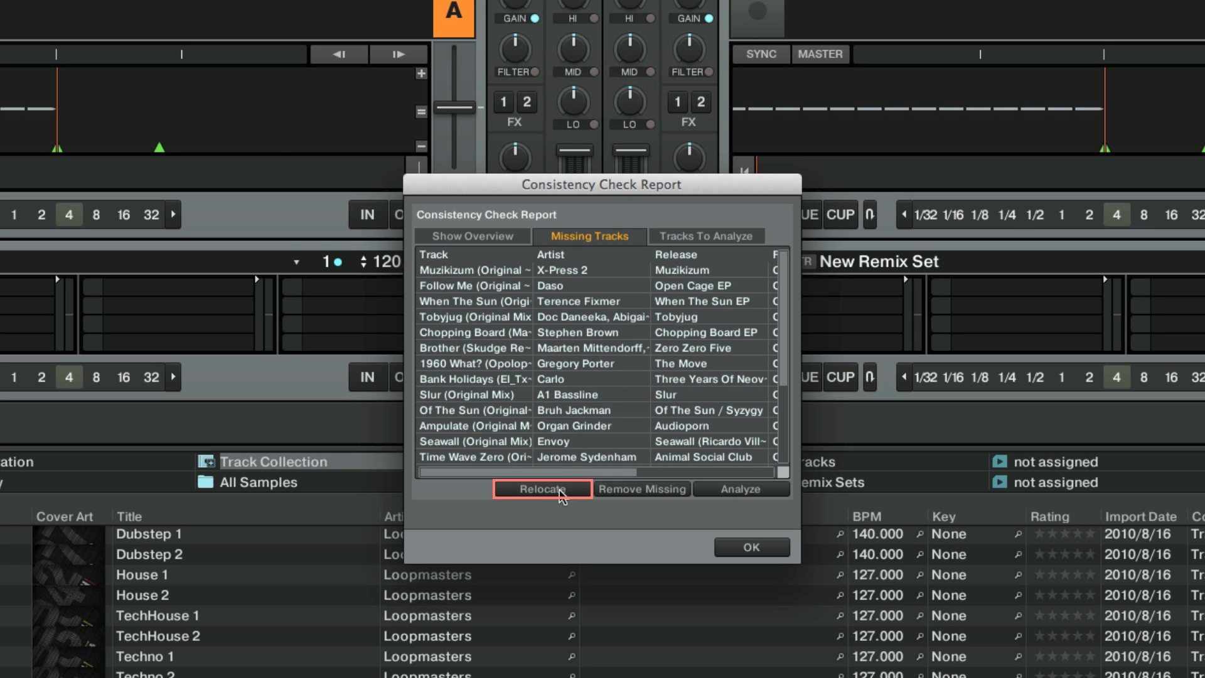
- Relocate the missing tracks by searching Music > Music Files, then close the report
{"action": "left_click", "coordinate": [558, 490]}
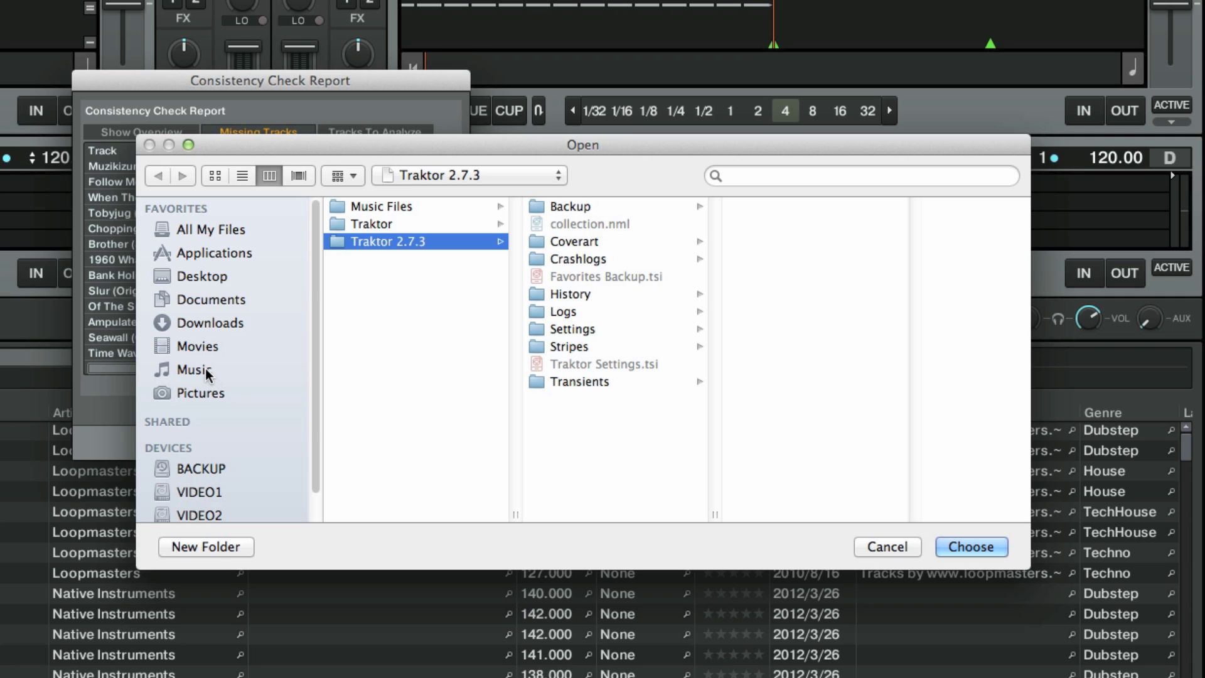
{"action": "left_click", "coordinate": [206, 371]}
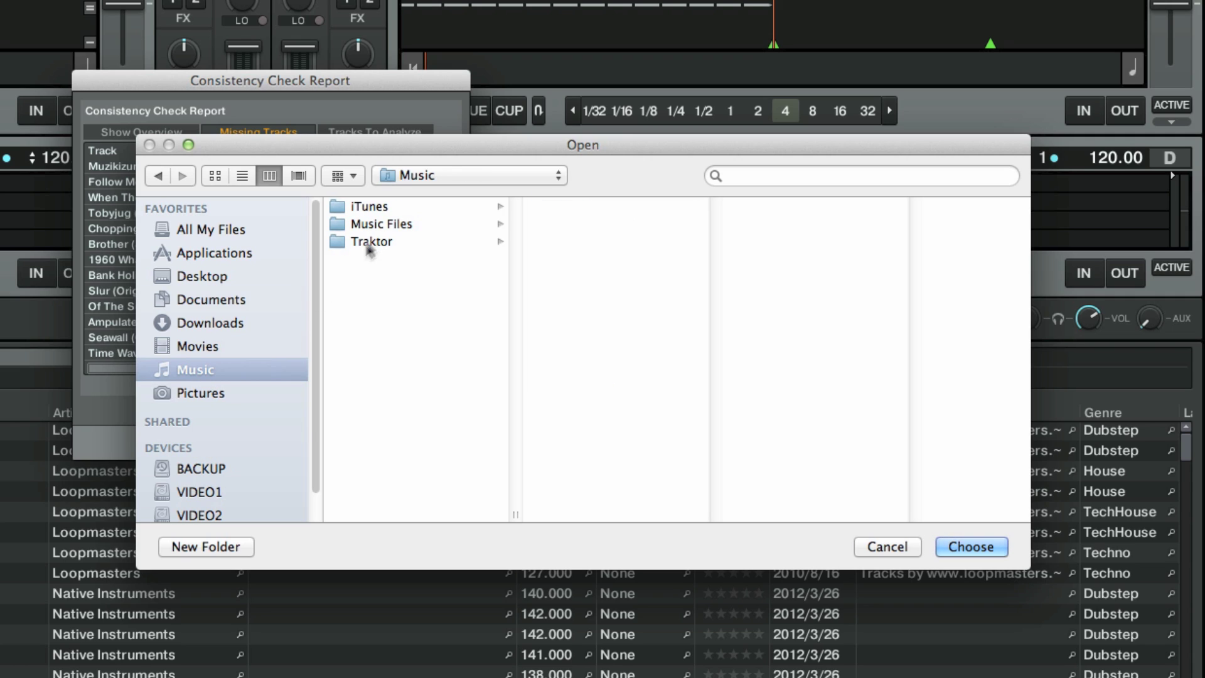
{"action": "left_click", "coordinate": [404, 225]}
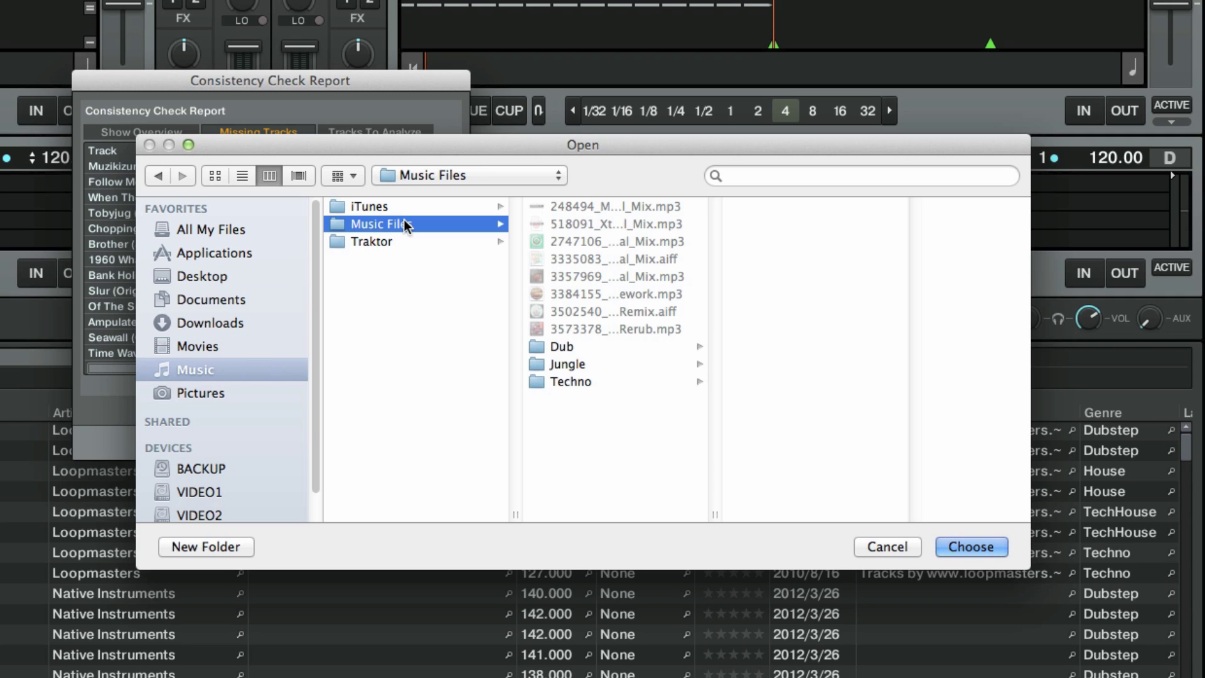
{"action": "left_click", "coordinate": [981, 545]}
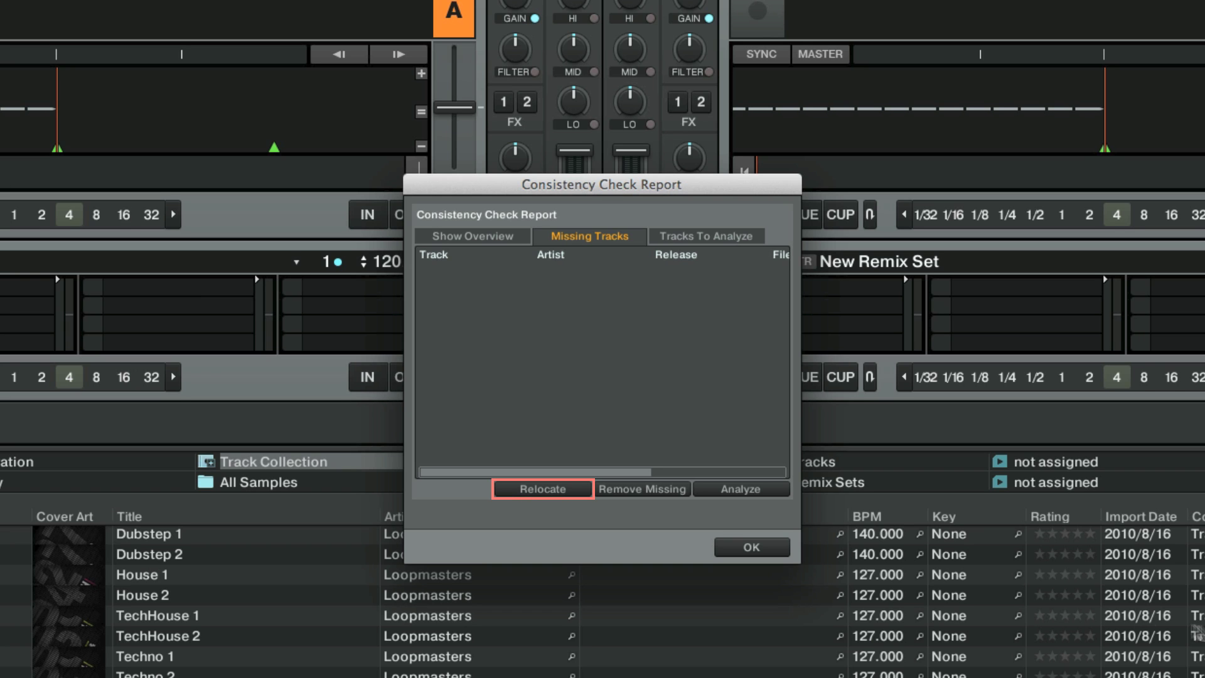
{"action": "left_click", "coordinate": [767, 549]}
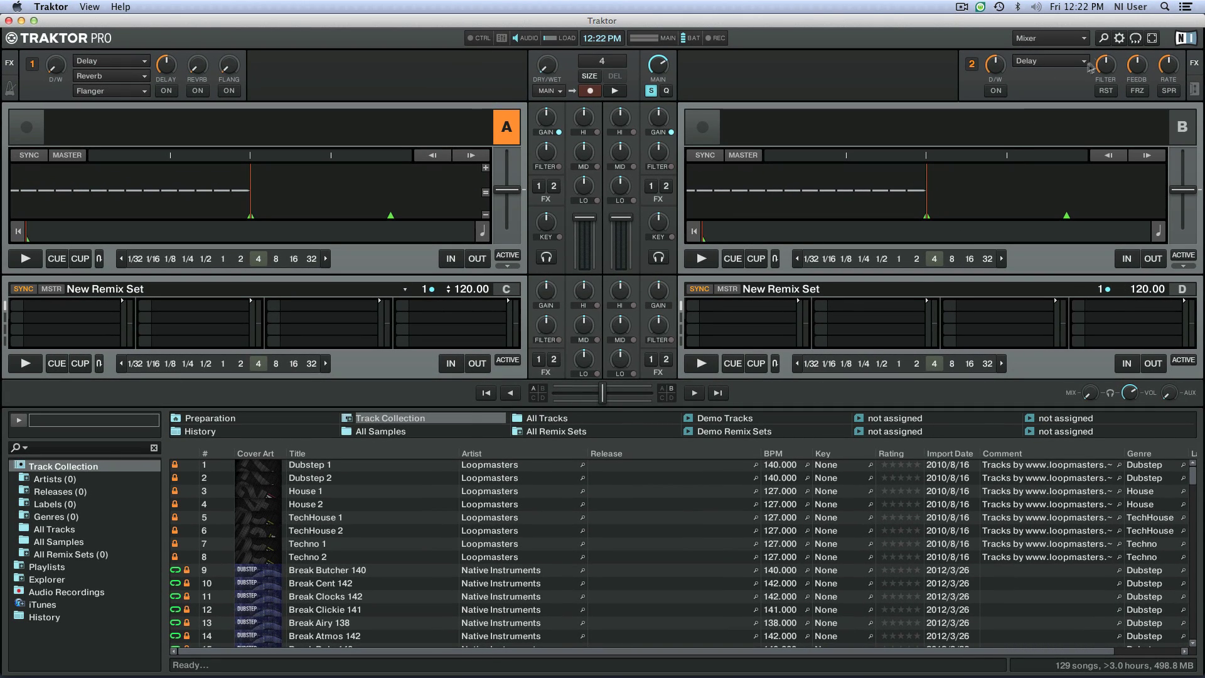
- From Preferences, import settings from EXTERNAL > Traktor 2.7.3 > Traktor Settings.tsi
{"action": "left_click", "coordinate": [1120, 38]}
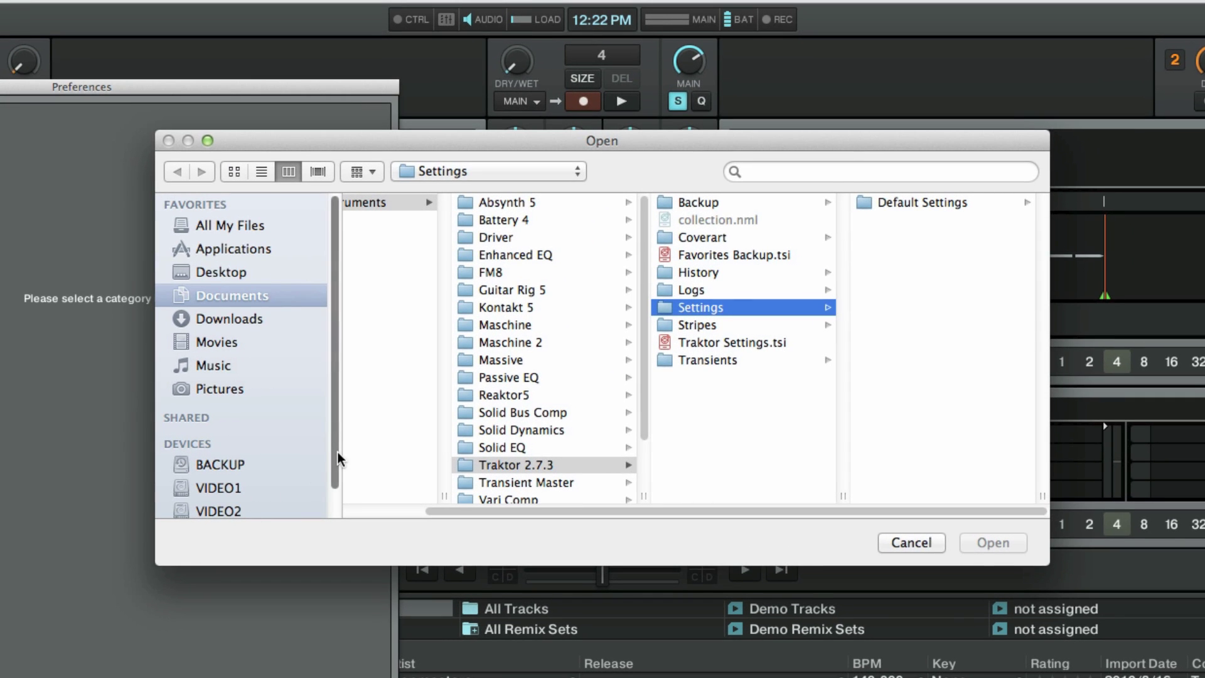
{"action": "left_click_drag", "start_coordinate": [337, 466], "coordinate": [337, 498]}
{"action": "left_click", "coordinate": [231, 507]}
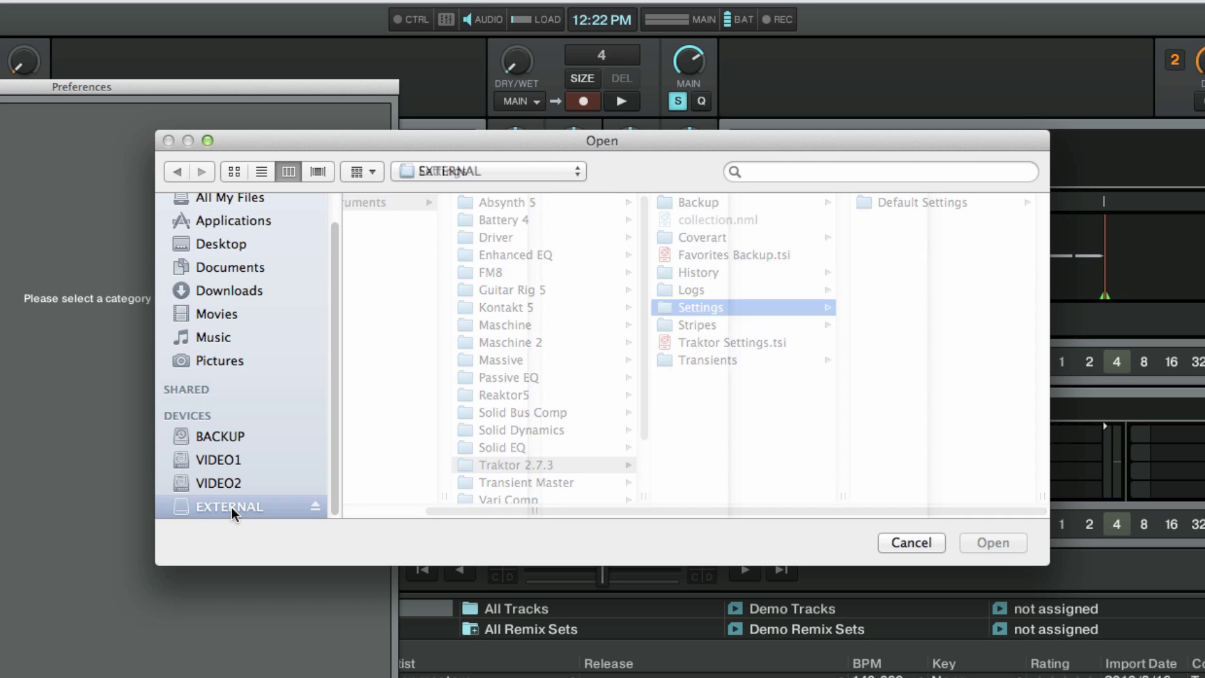
{"action": "left_click", "coordinate": [437, 239]}
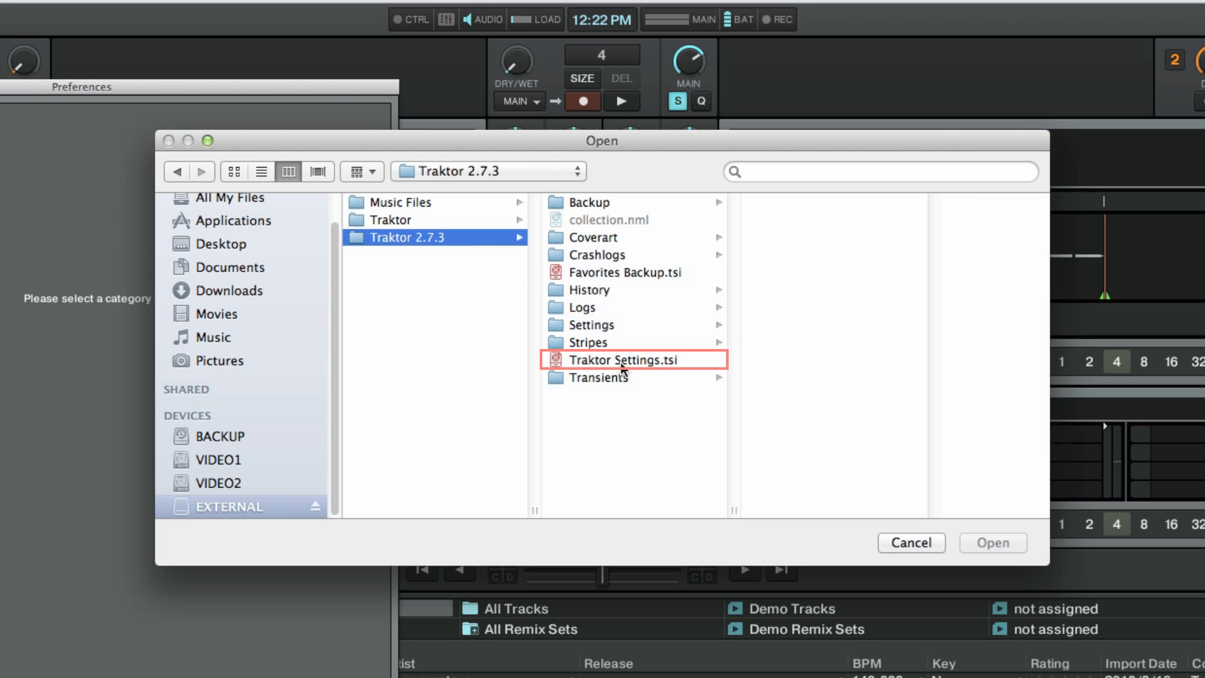
{"action": "left_click", "coordinate": [622, 366]}
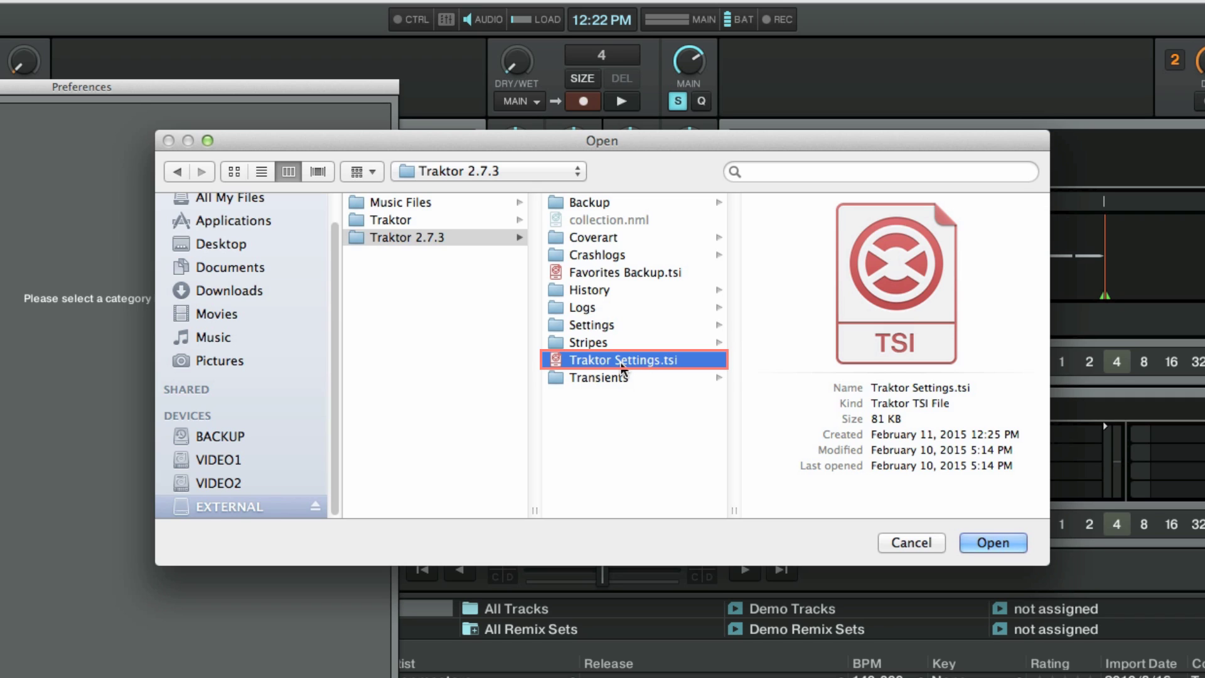
{"action": "left_click", "coordinate": [993, 544]}
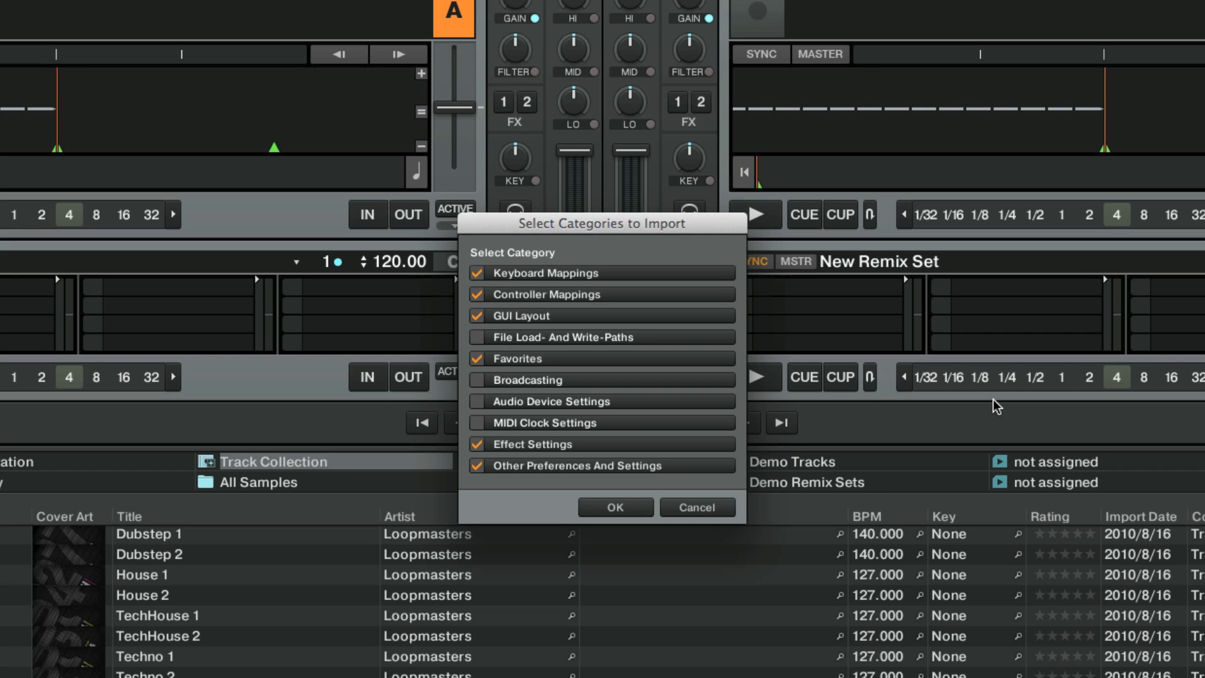
- Tick Broadcasting, Audio Device Settings and MIDI Clock Settings, leaving File Load- And Write-Paths unticked, and confirm
{"action": "left_click", "coordinate": [479, 381]}
{"action": "left_click", "coordinate": [479, 402]}
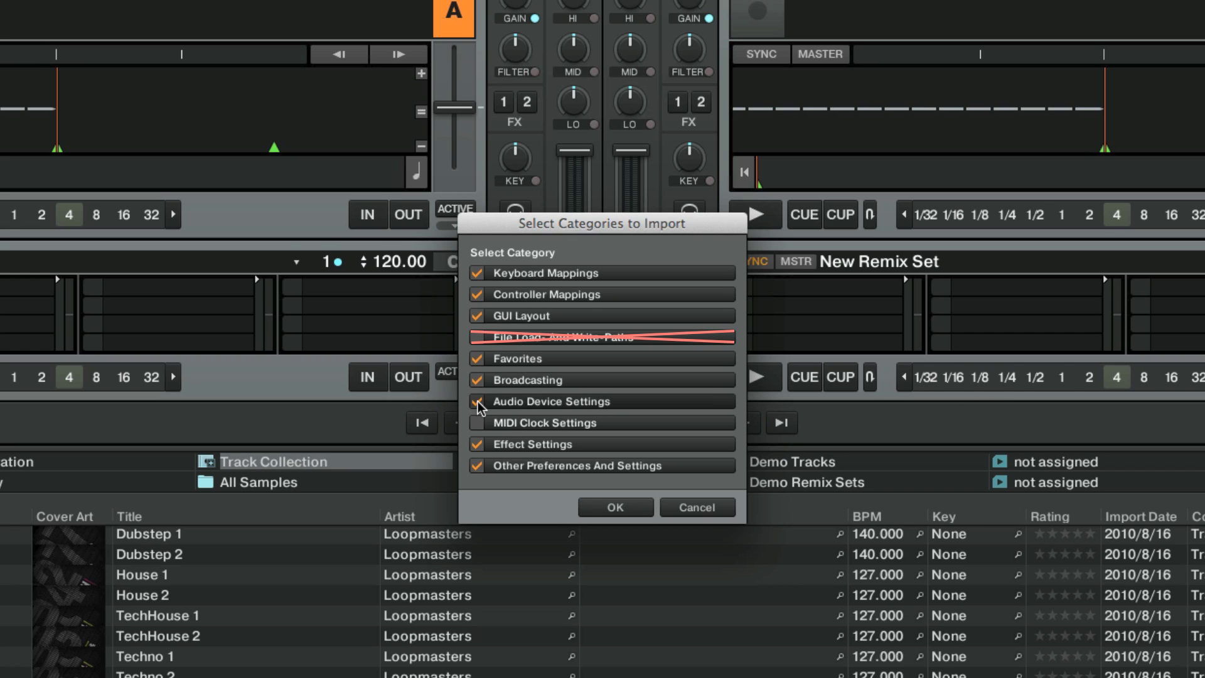
{"action": "left_click", "coordinate": [478, 423]}
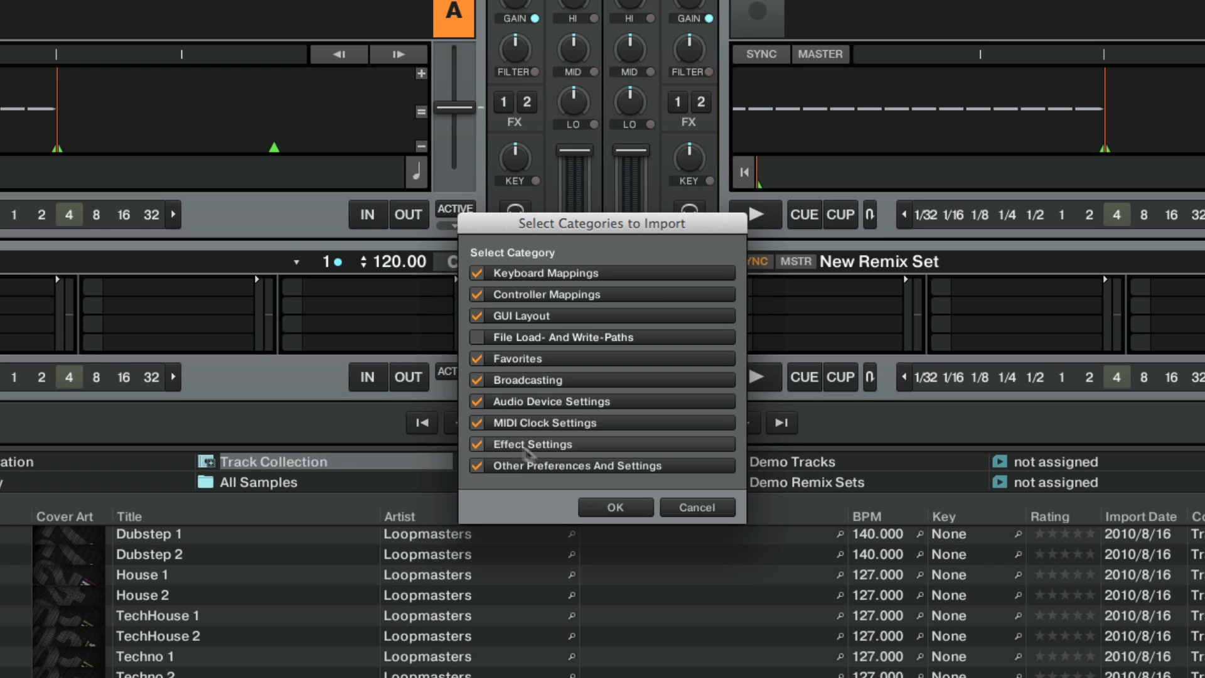
{"action": "left_click", "coordinate": [616, 507]}
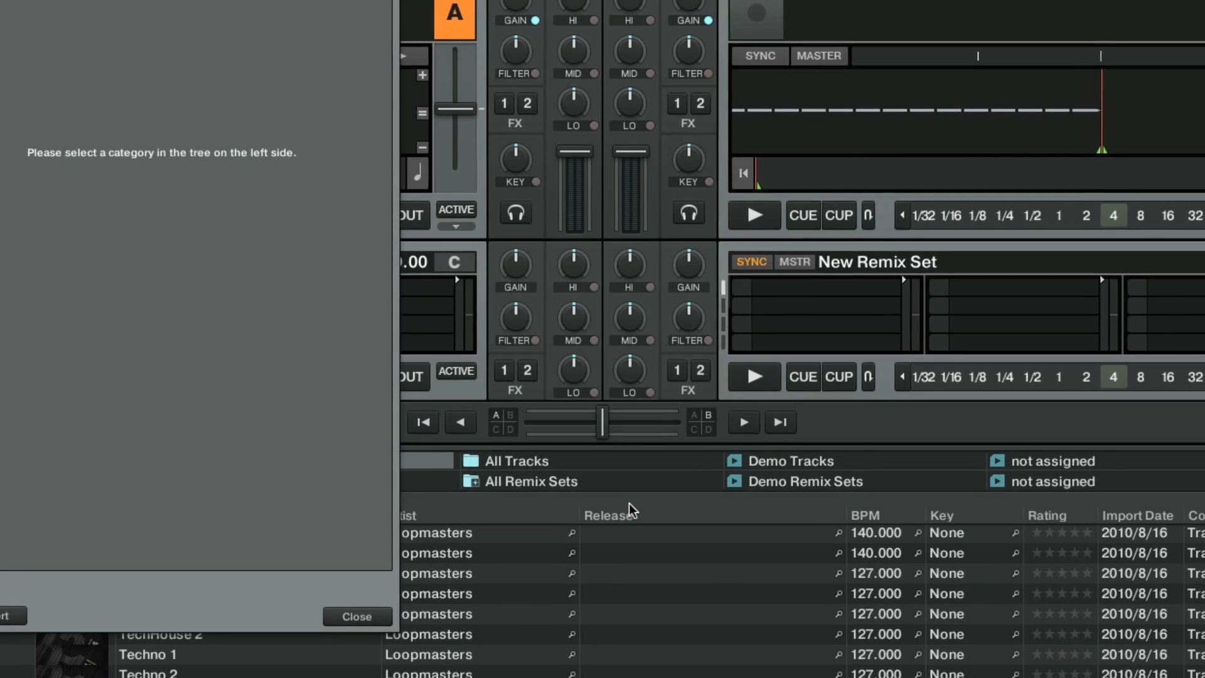